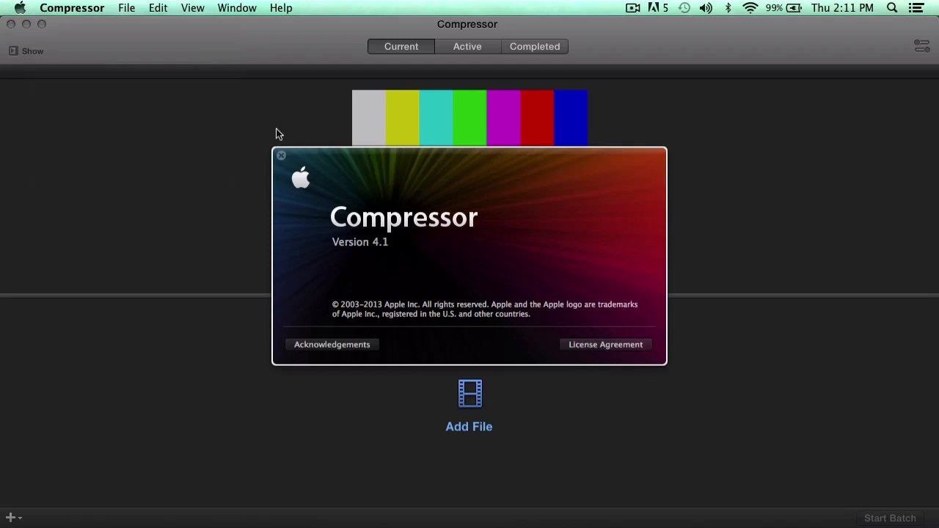
Close the About window and show the settings sidebar with the built-in presets expanded
{"action": "left_click", "coordinate": [281, 156]}
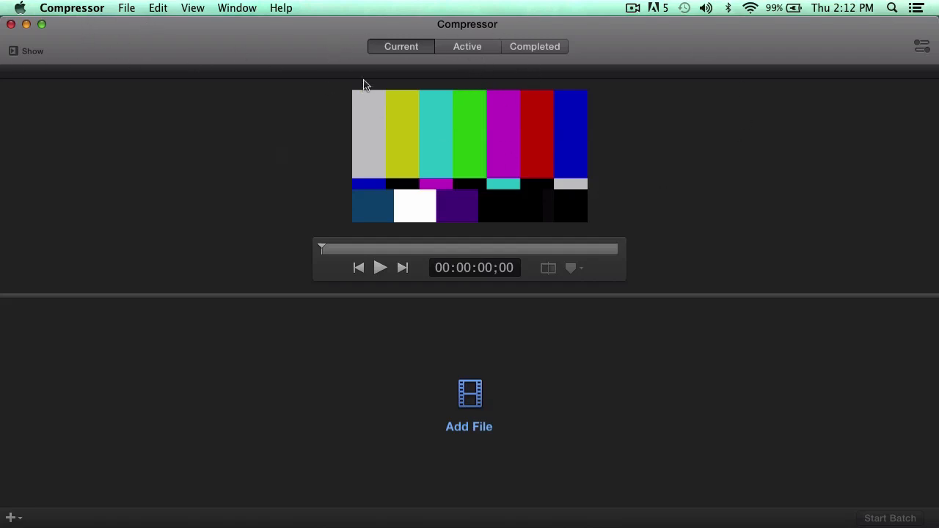
{"action": "left_click", "coordinate": [28, 51]}
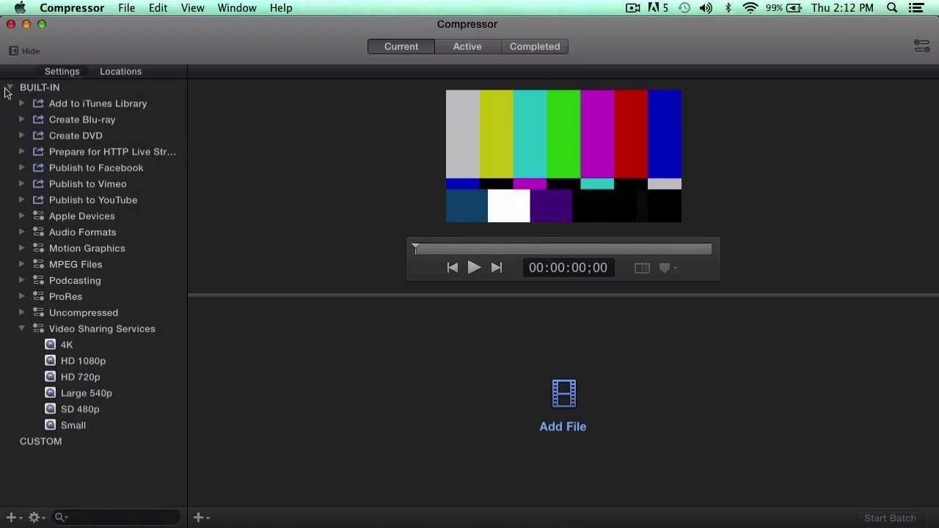
{"action": "left_click", "coordinate": [10, 88]}
{"action": "left_click", "coordinate": [10, 88]}
Widen the settings sidebar to fit the full preset names, checking the Add to iTunes Library preset and collapsing its group
{"action": "left_click", "coordinate": [86, 109]}
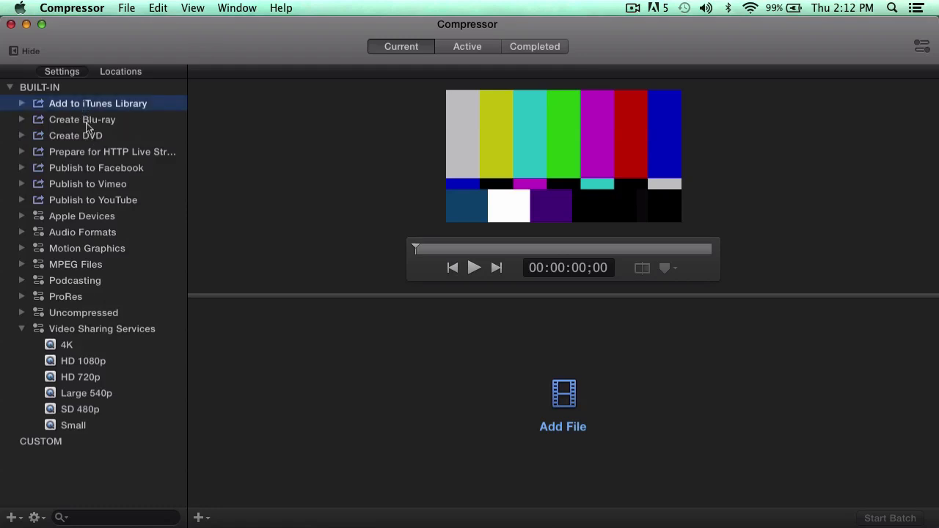
{"action": "left_click", "coordinate": [87, 125]}
{"action": "left_click", "coordinate": [88, 111]}
{"action": "left_click", "coordinate": [21, 105]}
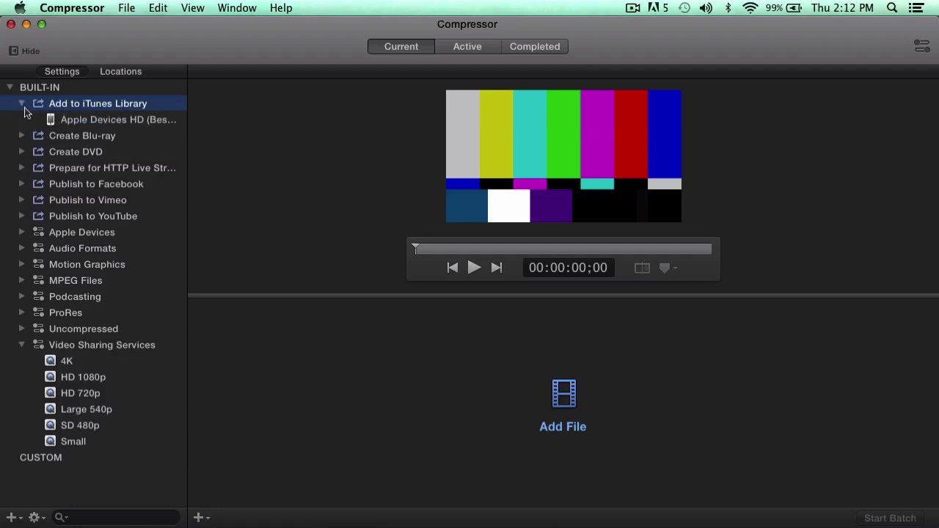
{"action": "left_click", "coordinate": [70, 123]}
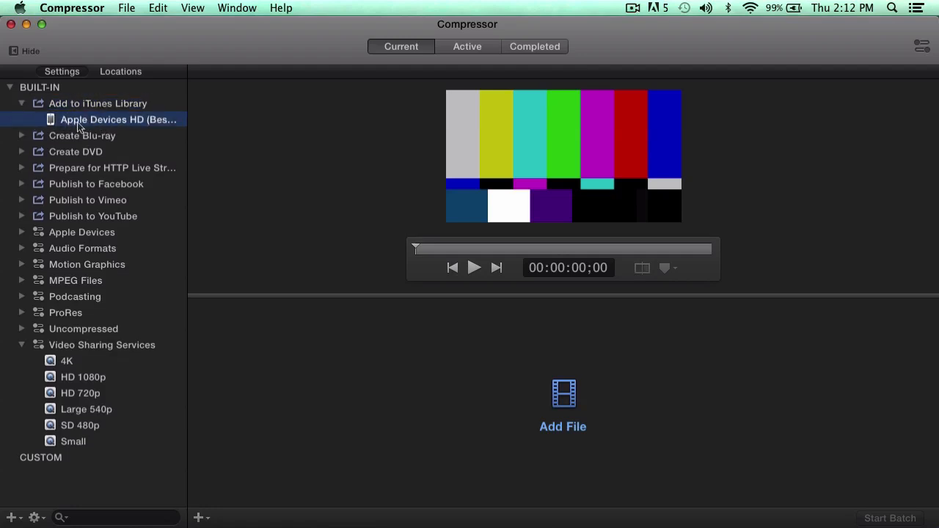
{"action": "left_click_drag", "start_coordinate": [188, 116], "coordinate": [249, 108]}
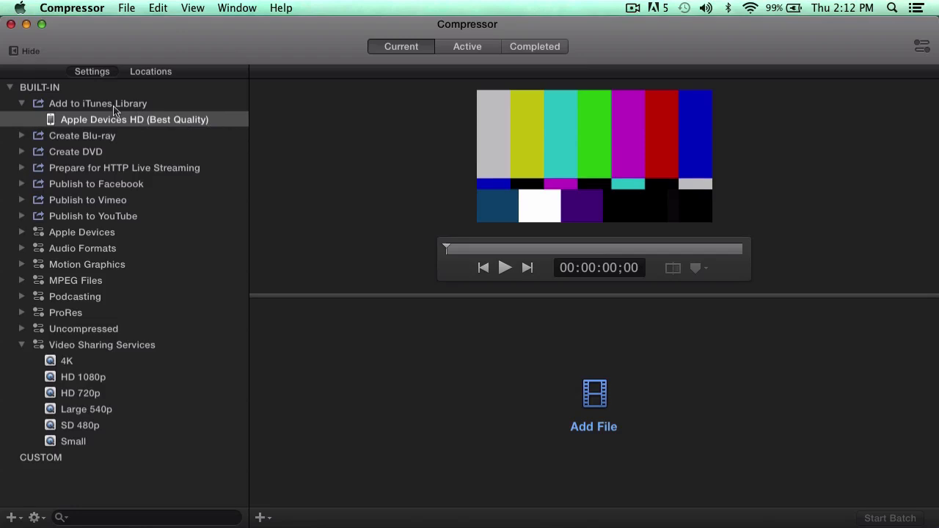
{"action": "left_click", "coordinate": [22, 103]}
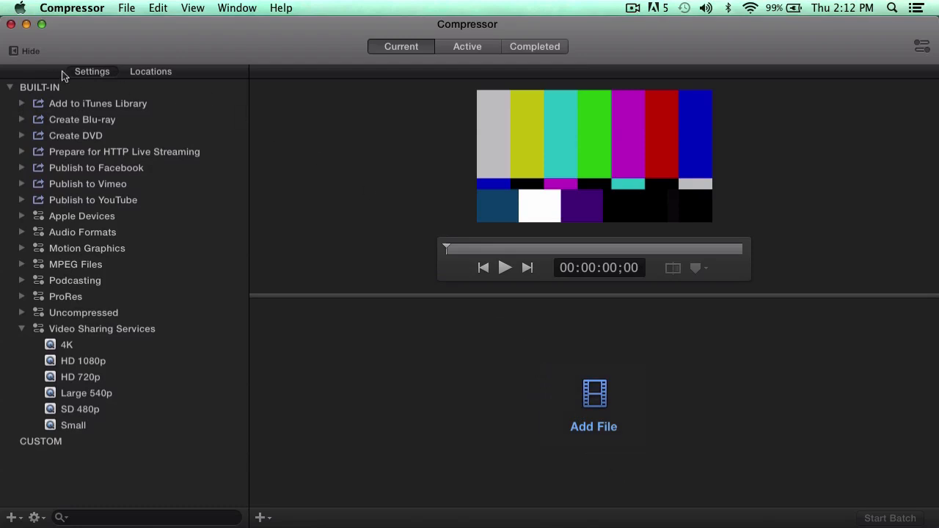
Add the video 0139_wineglasswithfish.mov from the Downloads folder to the current batch
{"action": "left_click", "coordinate": [625, 417]}
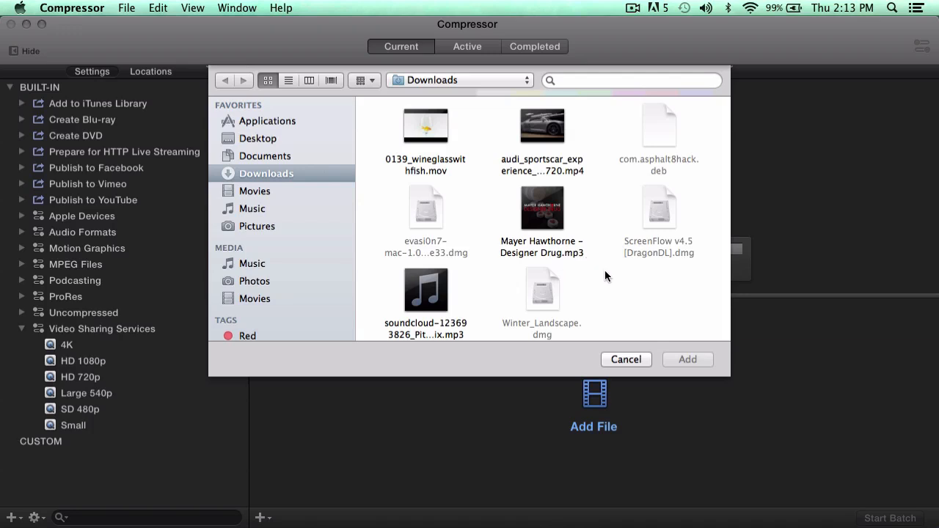
{"action": "scroll", "coordinate": [605, 276], "scroll_direction": "down", "scroll_amount": 1}
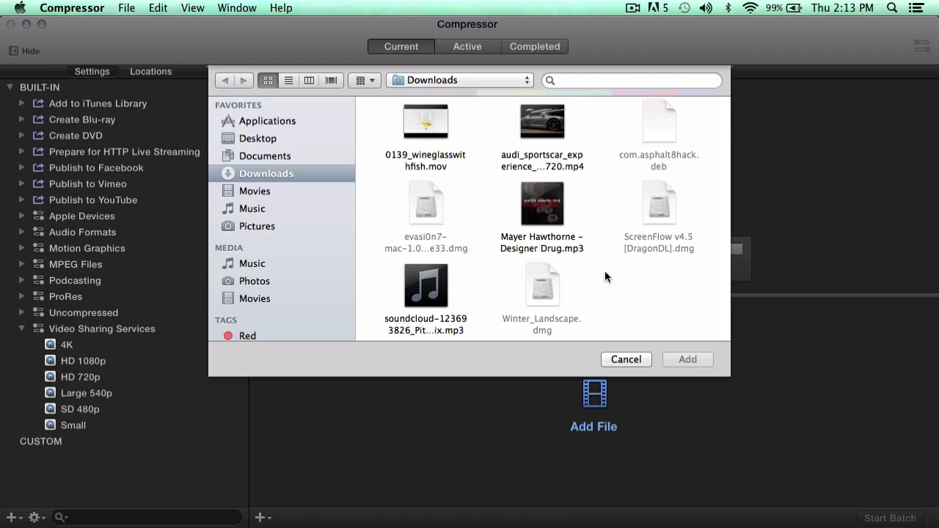
{"action": "left_click", "coordinate": [439, 129]}
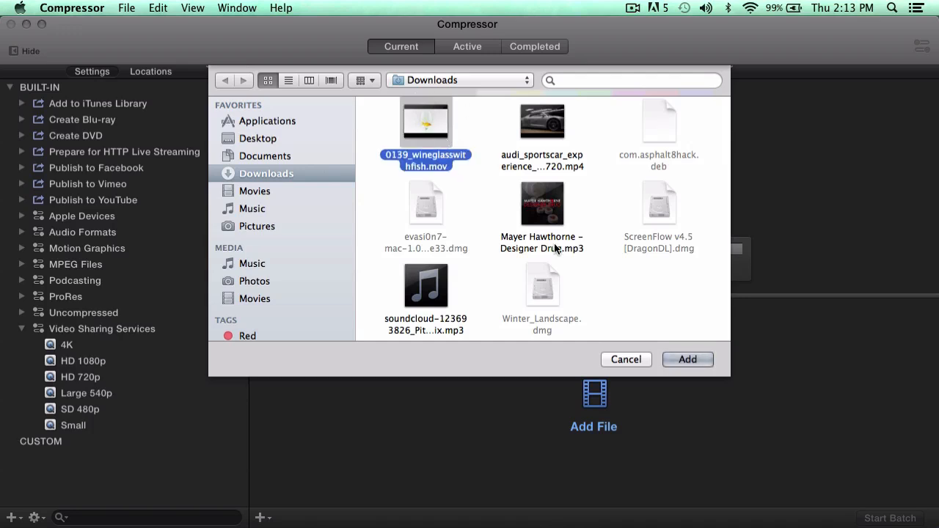
{"action": "left_click", "coordinate": [688, 357]}
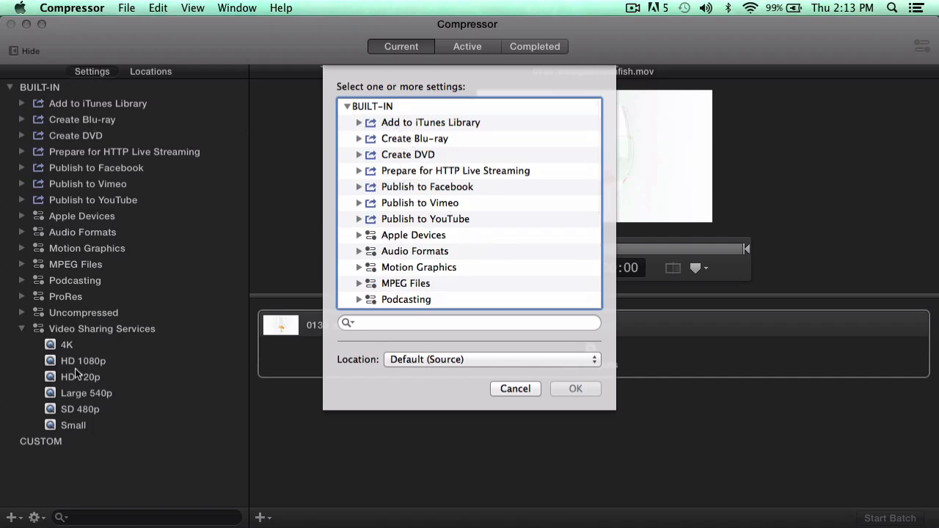
Examine the presets offered for the clip under Add to iTunes Library and Create Blu-ray
{"action": "scroll", "coordinate": [419, 235], "scroll_direction": "down", "scroll_amount": 5}
{"action": "scroll", "coordinate": [433, 213], "scroll_direction": "up", "scroll_amount": 5}
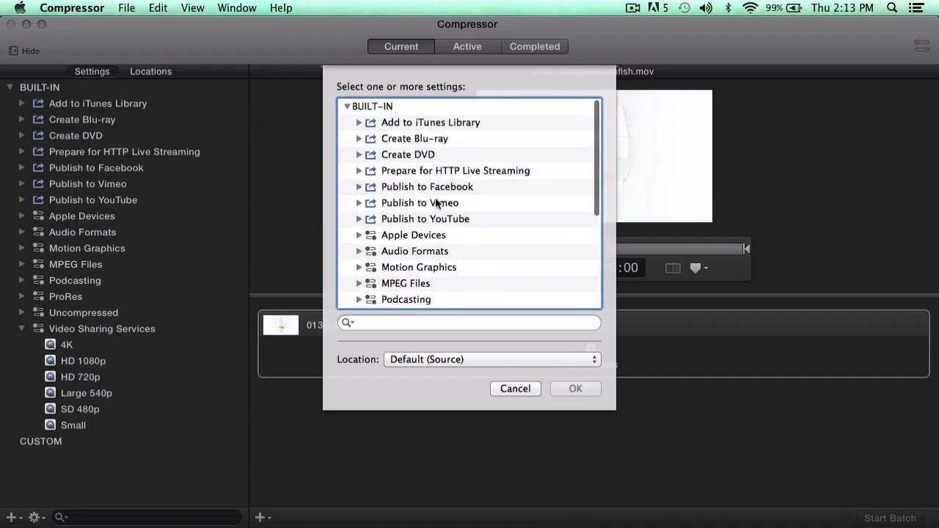
{"action": "left_click", "coordinate": [359, 123]}
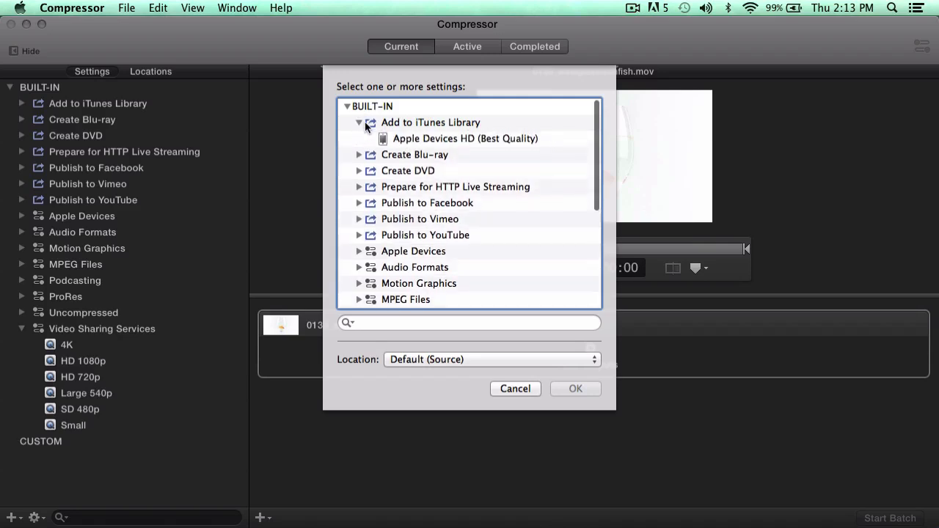
{"action": "left_click", "coordinate": [435, 141]}
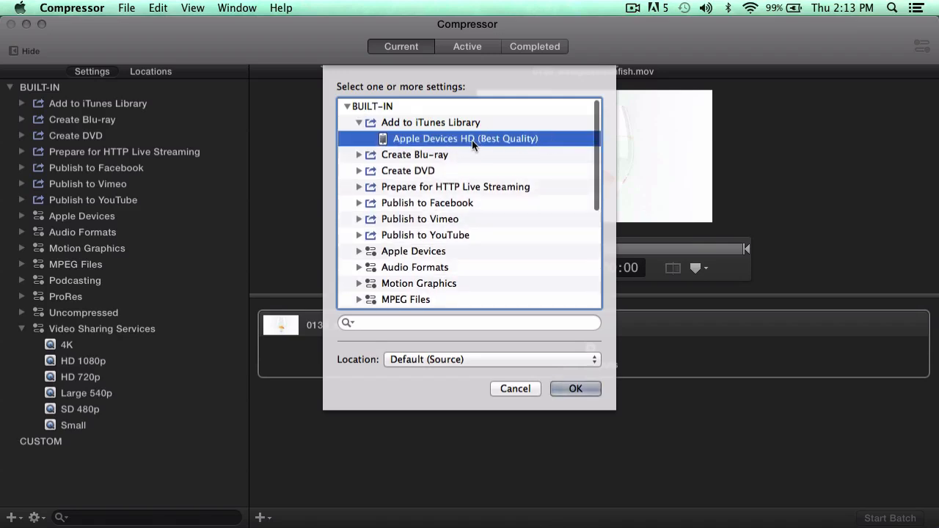
{"action": "left_click", "coordinate": [359, 122]}
{"action": "left_click", "coordinate": [359, 139]}
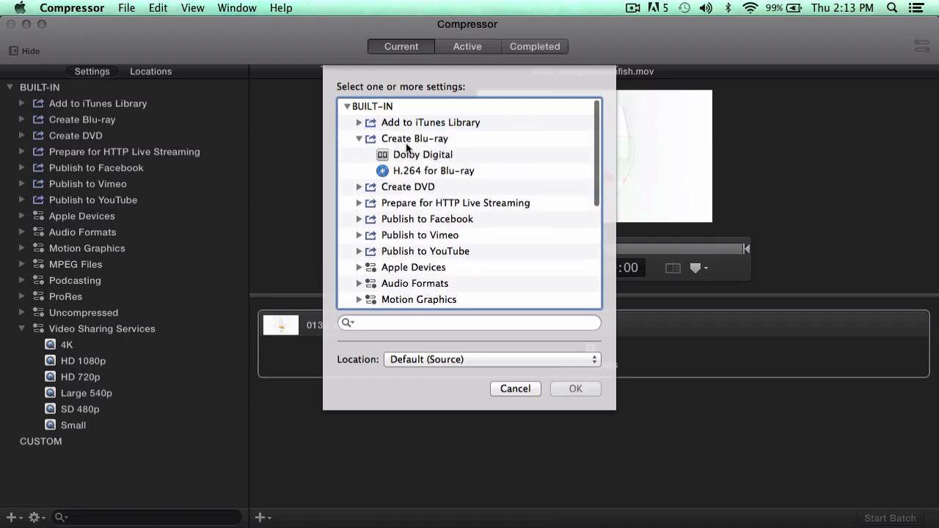
{"action": "left_click", "coordinate": [397, 140]}
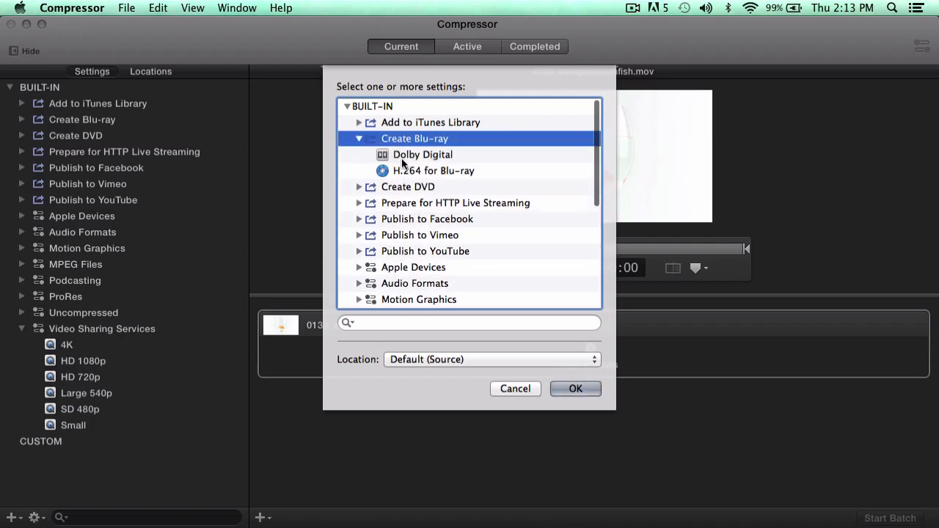
{"action": "left_click", "coordinate": [359, 139]}
{"action": "left_click", "coordinate": [359, 139]}
{"action": "left_click", "coordinate": [423, 153]}
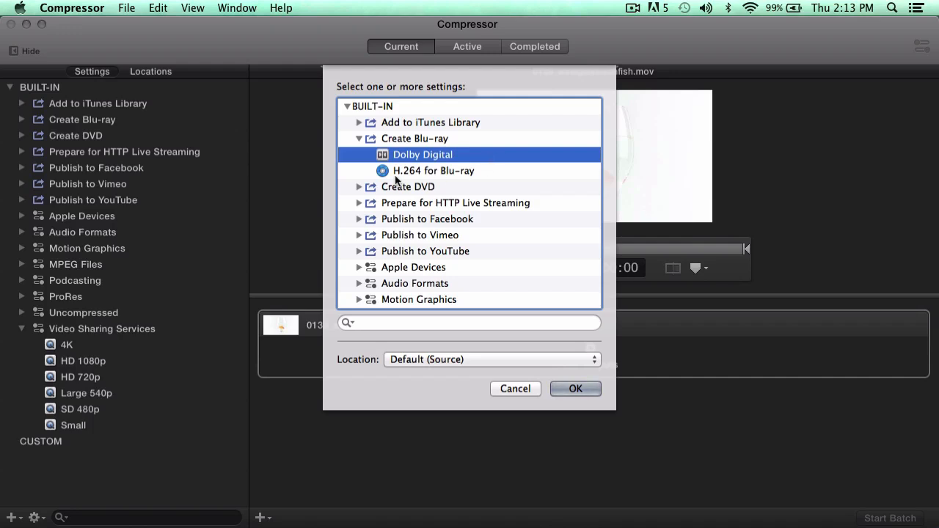
{"action": "left_click", "coordinate": [422, 171]}
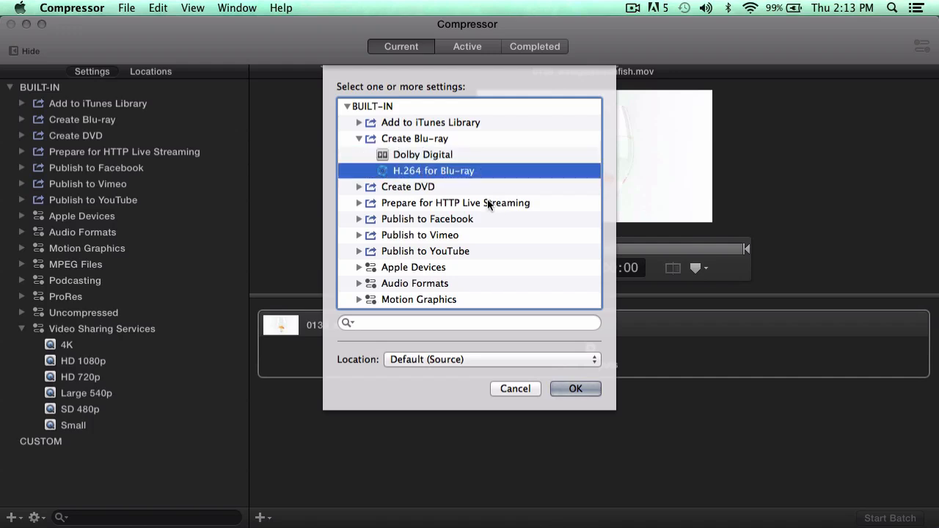
{"action": "left_click", "coordinate": [359, 139]}
Examine the presets for Create DVD, HTTP Live Streaming, and publishing to Facebook, Vimeo and YouTube
{"action": "left_click", "coordinate": [358, 155]}
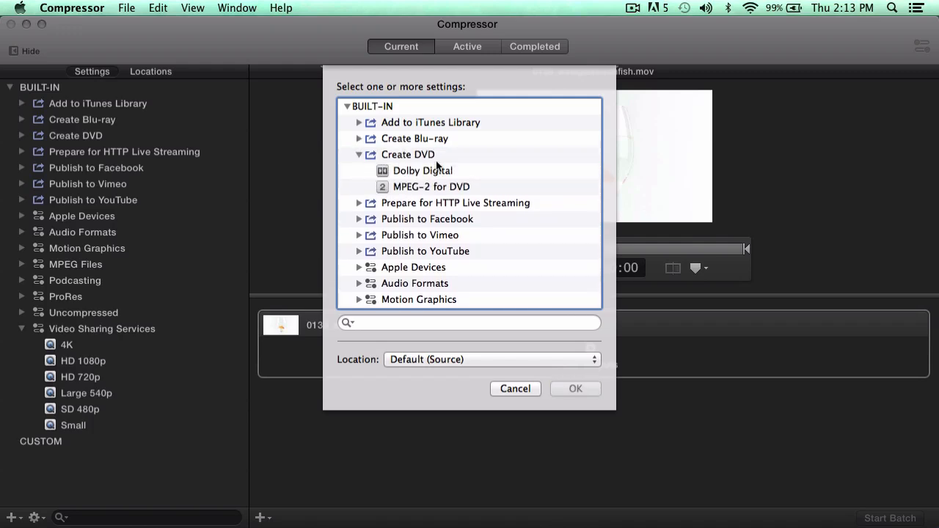
{"action": "left_click", "coordinate": [408, 174]}
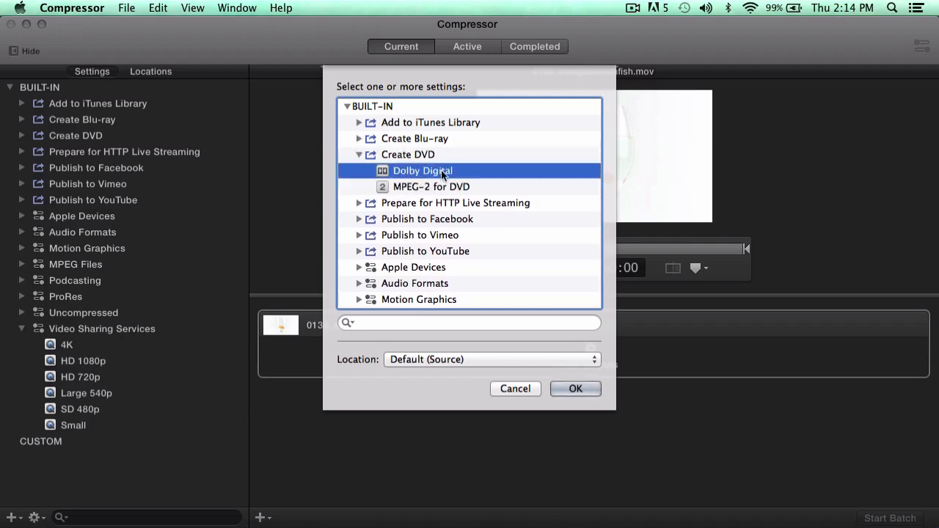
{"action": "left_click", "coordinate": [408, 189]}
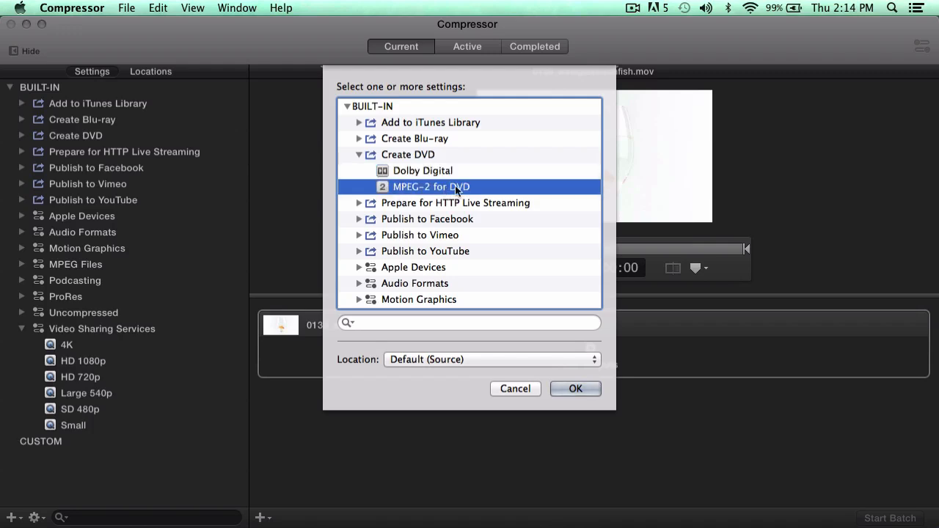
{"action": "left_click", "coordinate": [359, 155]}
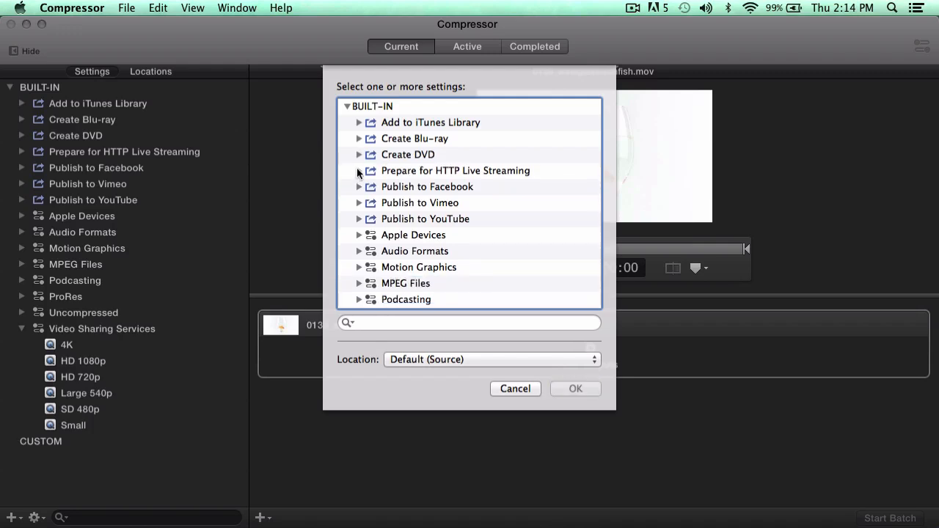
{"action": "left_click", "coordinate": [358, 171]}
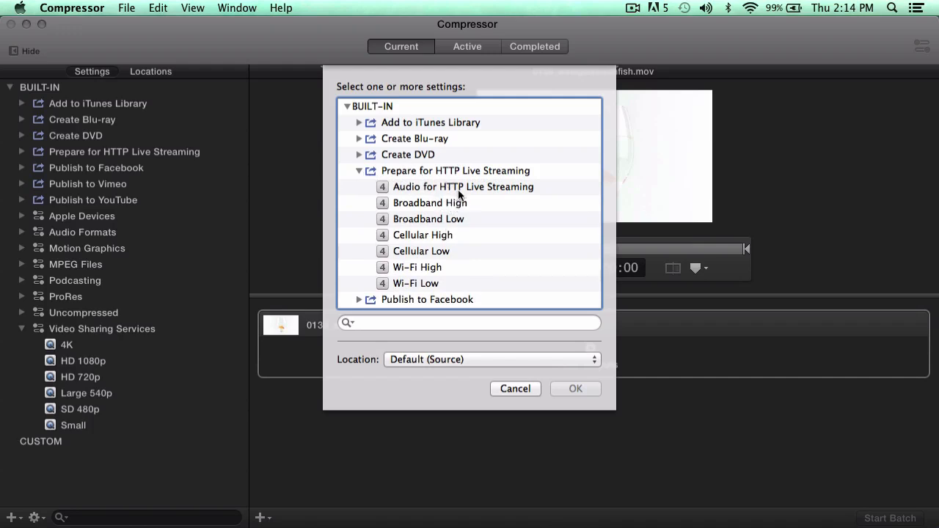
{"action": "left_click", "coordinate": [359, 171]}
{"action": "left_click", "coordinate": [360, 187]}
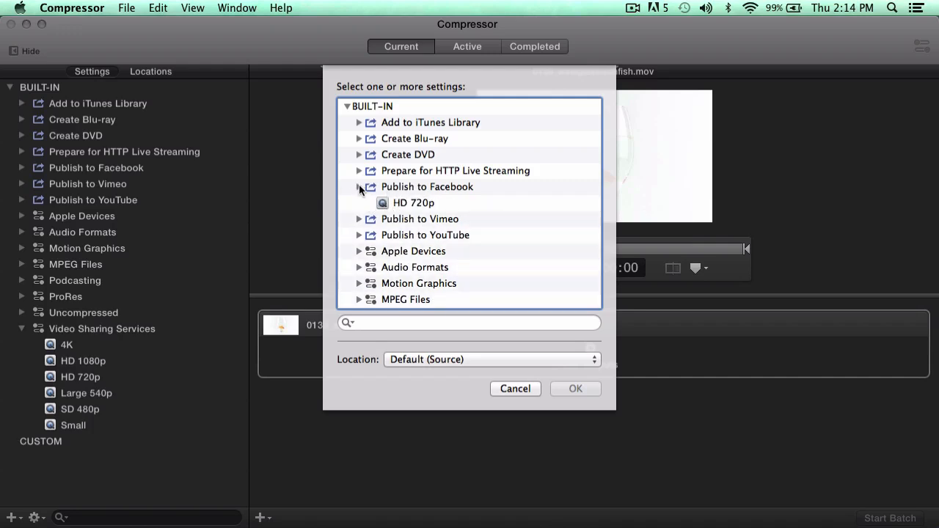
{"action": "left_click", "coordinate": [360, 187]}
{"action": "left_click", "coordinate": [359, 203]}
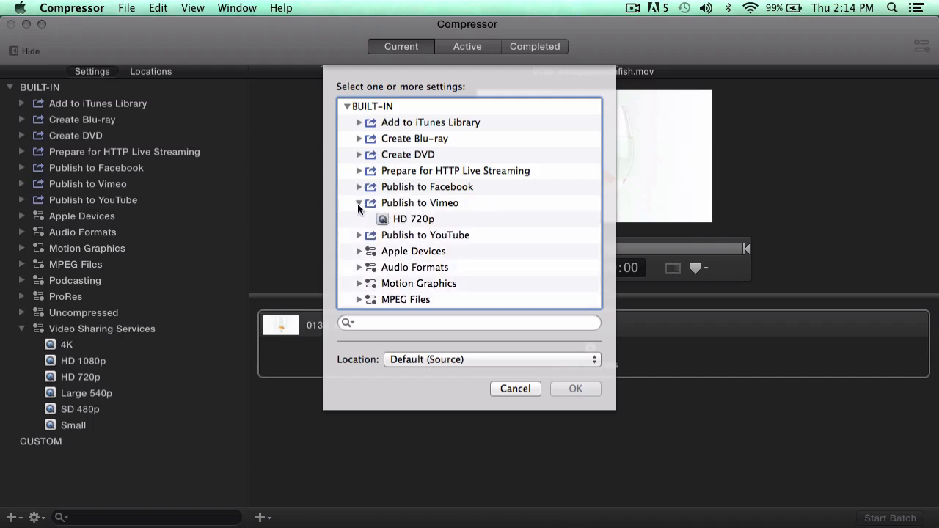
{"action": "left_click", "coordinate": [360, 203]}
{"action": "left_click", "coordinate": [360, 220]}
{"action": "left_click", "coordinate": [360, 220]}
Examine the Apple Devices and Motion Graphics presets in the settings list
{"action": "scroll", "coordinate": [356, 215], "scroll_direction": "down", "scroll_amount": 2}
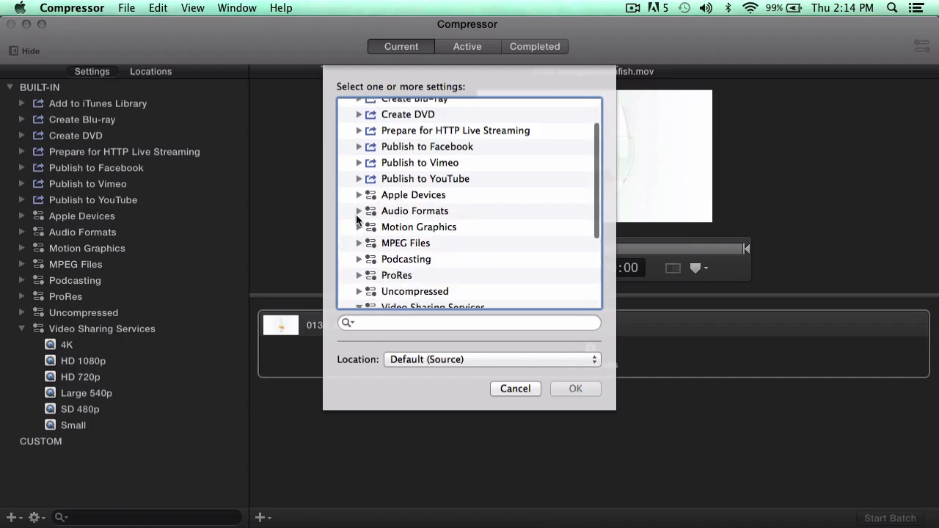
{"action": "left_click", "coordinate": [359, 193]}
{"action": "scroll", "coordinate": [392, 193], "scroll_direction": "down", "scroll_amount": 1}
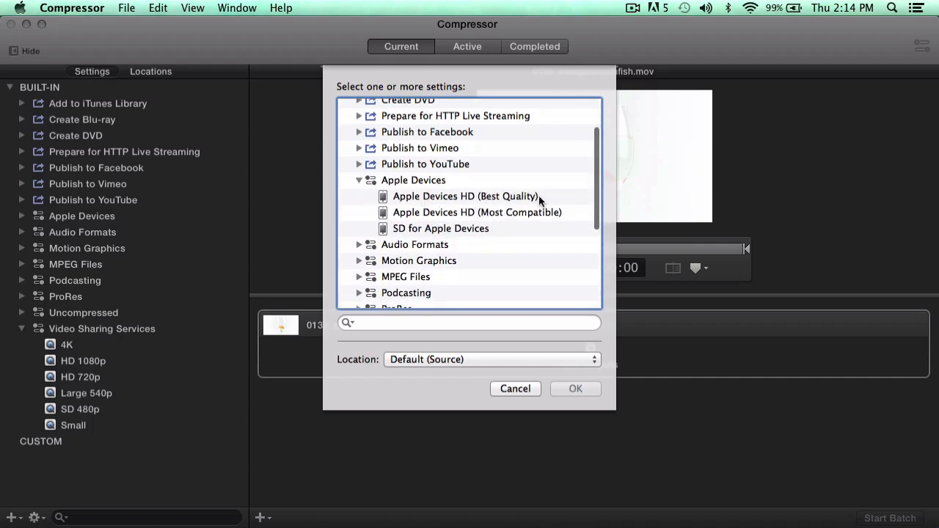
{"action": "left_click", "coordinate": [528, 213]}
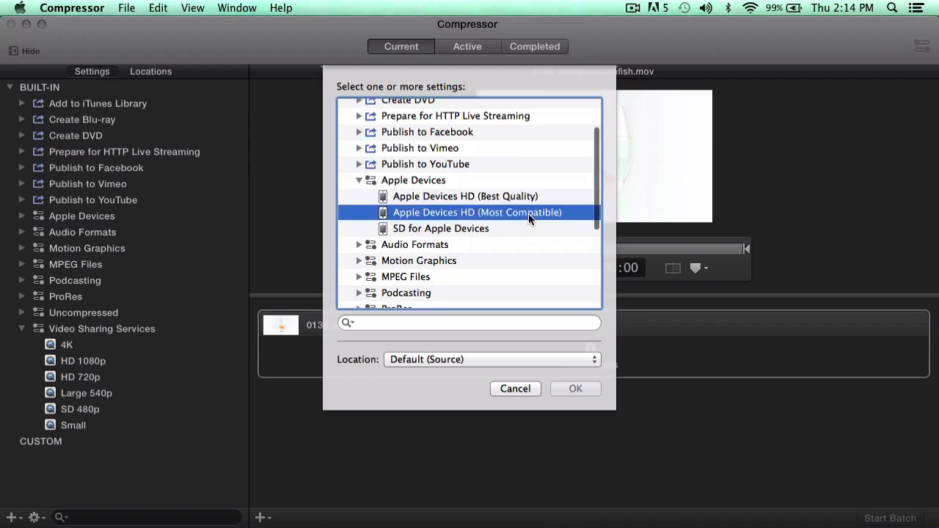
{"action": "left_click", "coordinate": [456, 230]}
{"action": "left_click", "coordinate": [359, 180]}
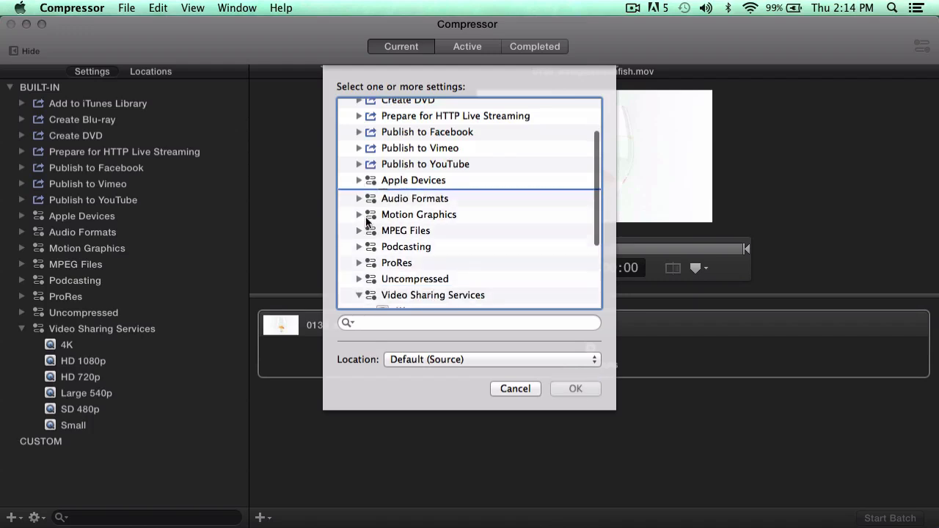
{"action": "scroll", "coordinate": [367, 220], "scroll_direction": "down", "scroll_amount": 2}
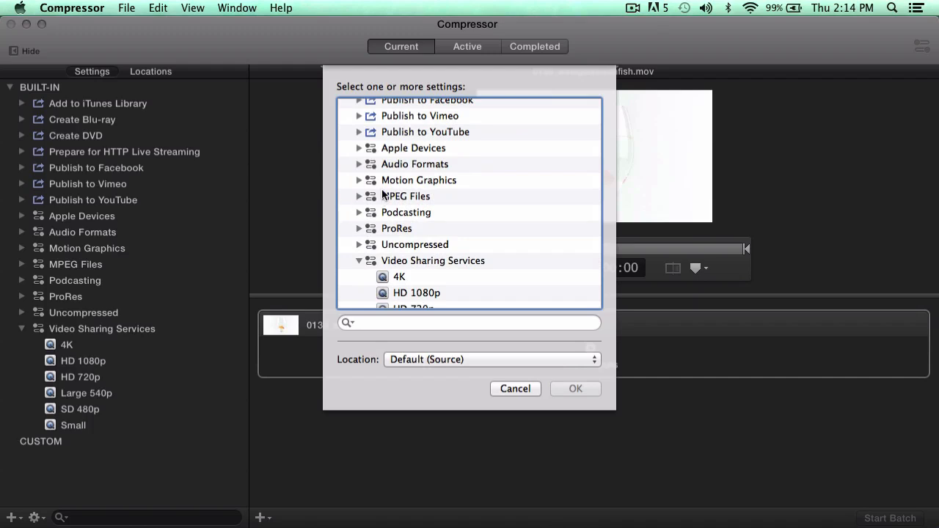
{"action": "left_click", "coordinate": [358, 181]}
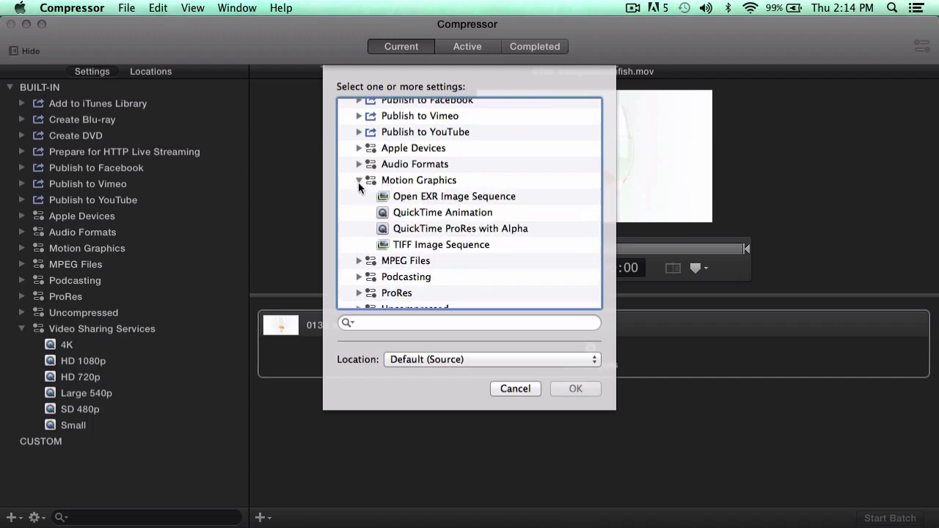
{"action": "left_click", "coordinate": [359, 180]}
Examine the Audio Formats presets, stepping through the AAC, AC3, AIFF, CAF, EC3, MP3 and WAVE file options
{"action": "left_click", "coordinate": [358, 163]}
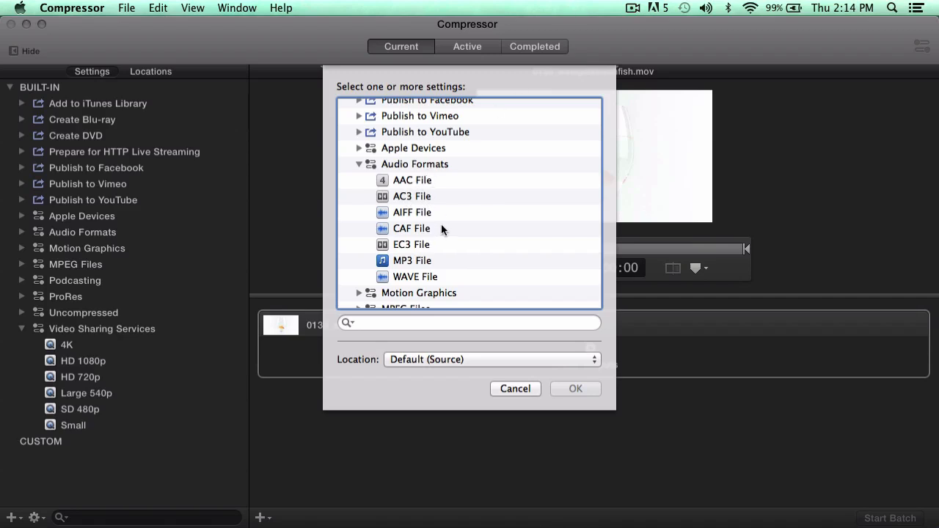
{"action": "left_click", "coordinate": [415, 185]}
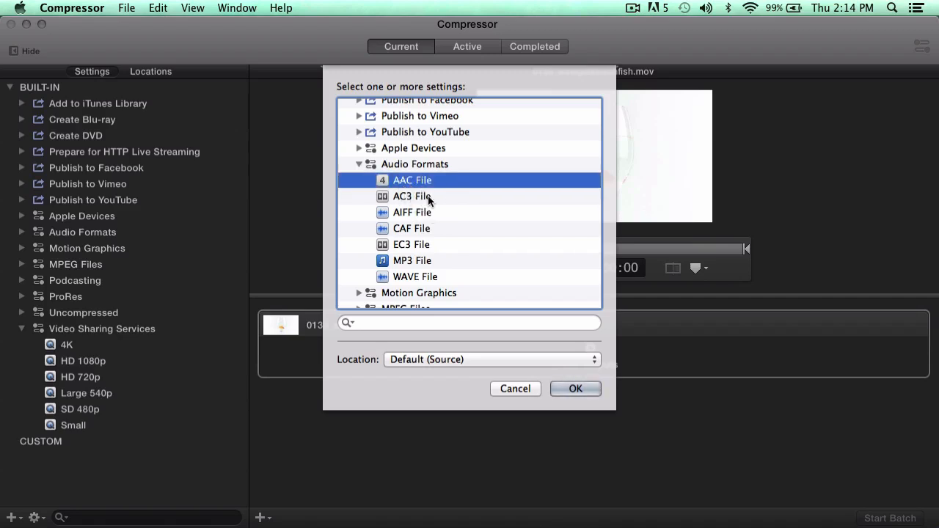
{"action": "left_click", "coordinate": [429, 196]}
{"action": "left_click", "coordinate": [422, 217]}
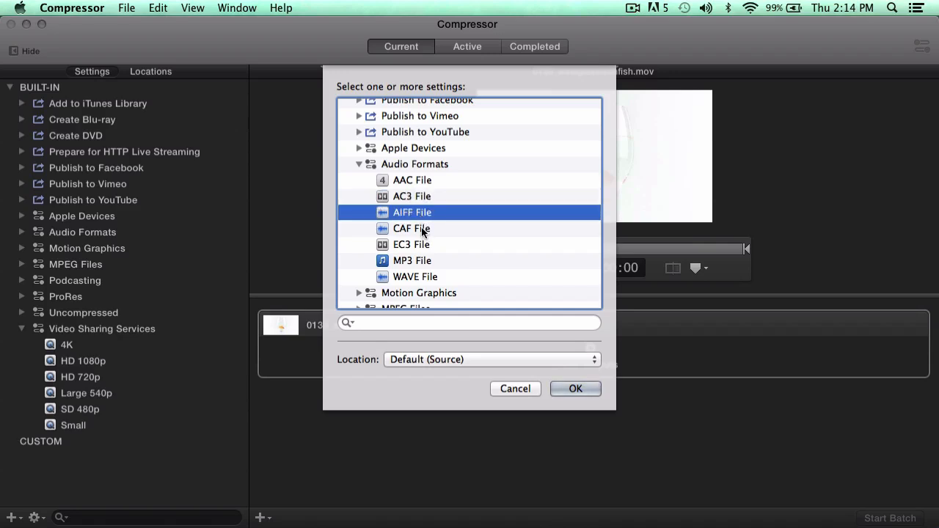
{"action": "left_click", "coordinate": [409, 230]}
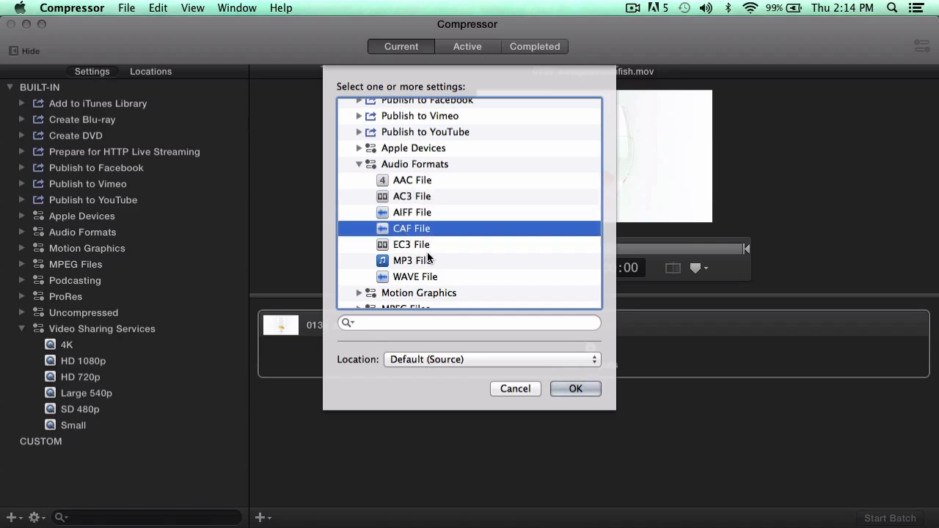
{"action": "left_click", "coordinate": [418, 247]}
{"action": "left_click", "coordinate": [435, 263]}
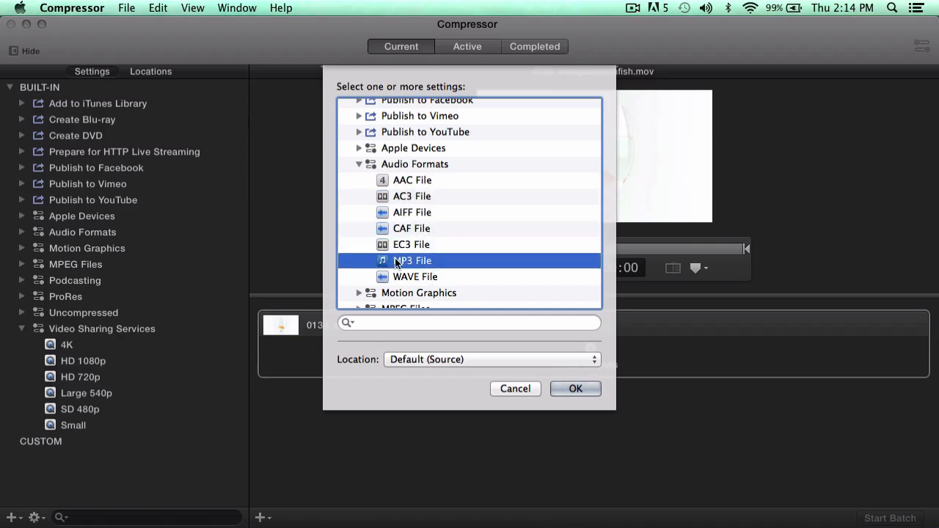
{"action": "left_click", "coordinate": [420, 280]}
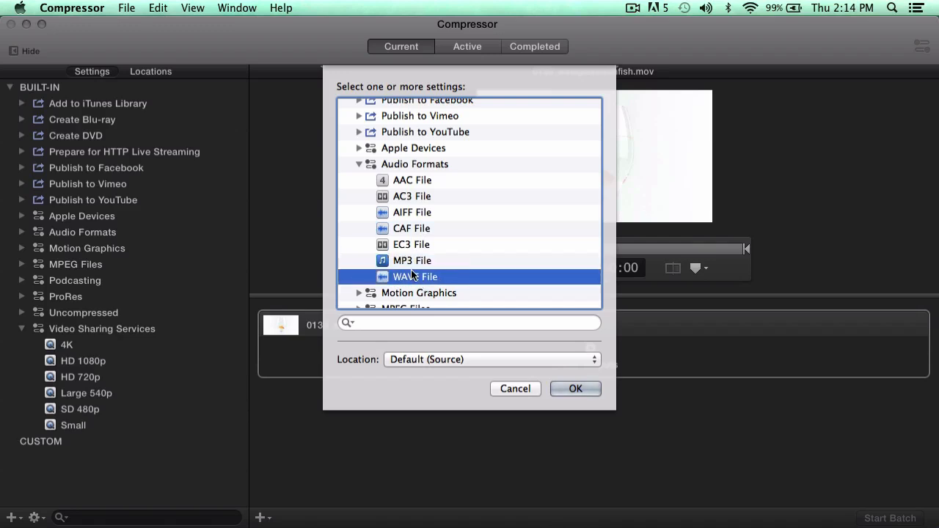
{"action": "left_click", "coordinate": [359, 164]}
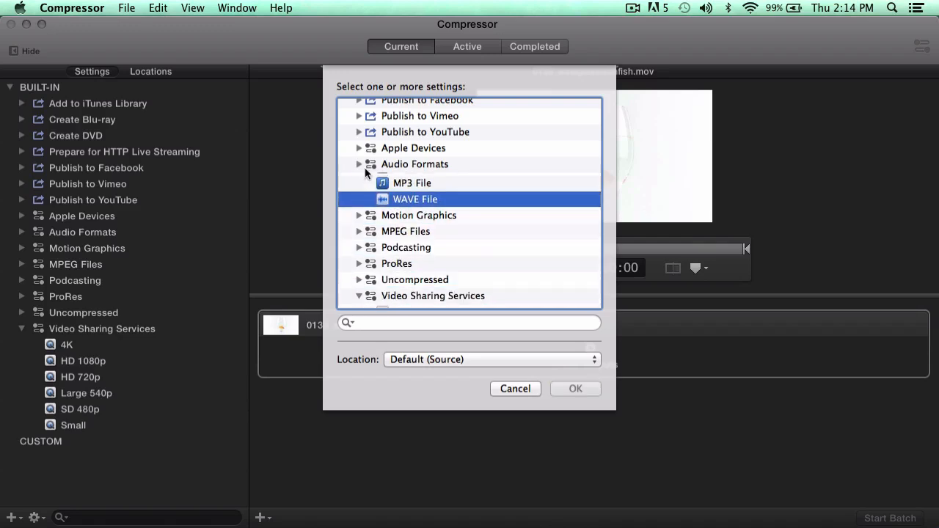
Examine the presets offered under Motion Graphics, MPEG Files and Podcasting
{"action": "left_click", "coordinate": [361, 180]}
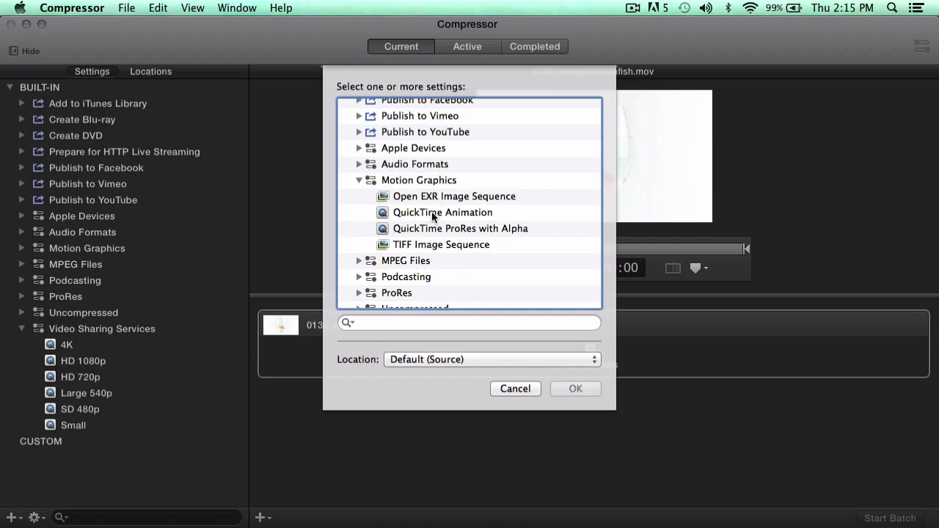
{"action": "left_click", "coordinate": [359, 181]}
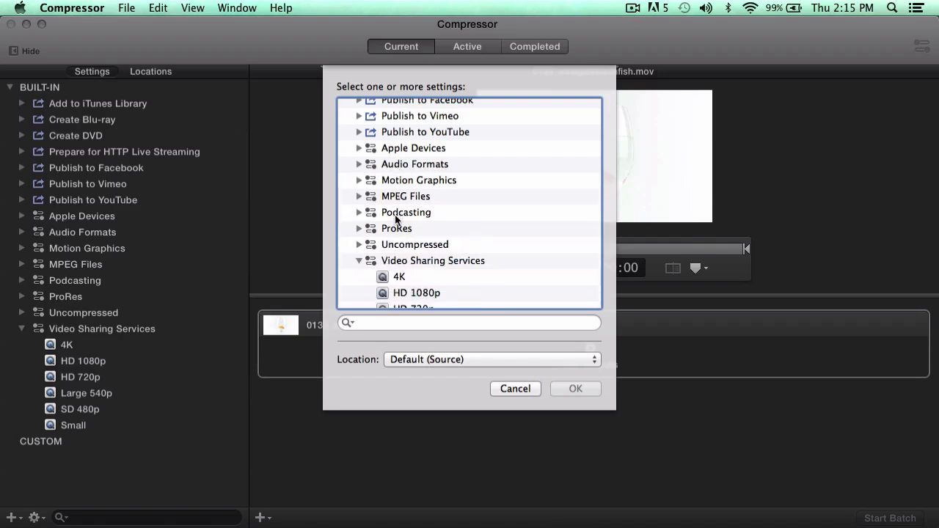
{"action": "left_click", "coordinate": [359, 196]}
{"action": "left_click", "coordinate": [359, 196]}
{"action": "left_click", "coordinate": [359, 212]}
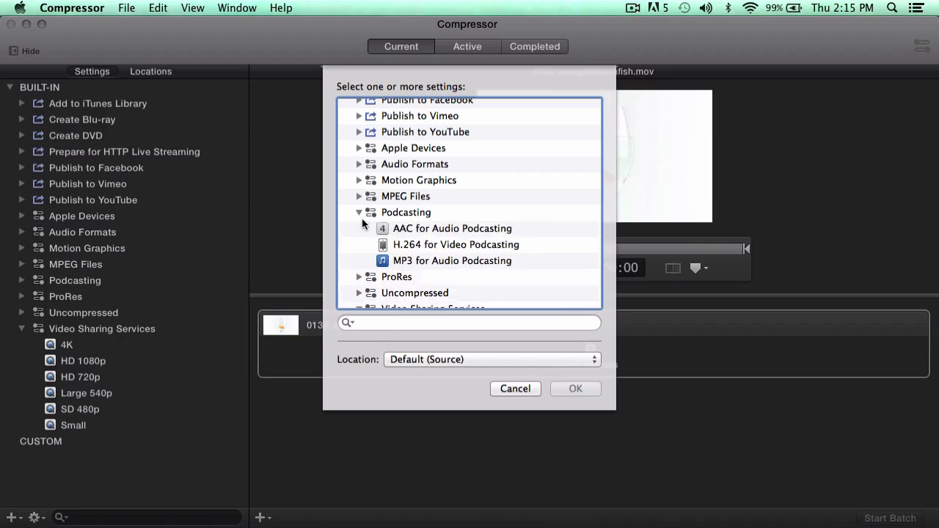
Examine the ProRes presets, including Apple ProRes 422 (HQ), and the Uncompressed presets
{"action": "left_click", "coordinate": [358, 230]}
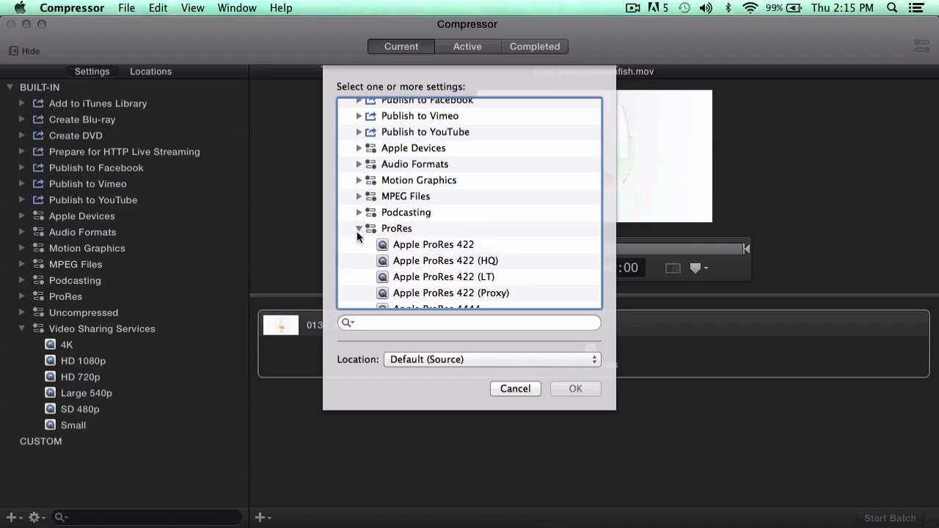
{"action": "scroll", "coordinate": [358, 232], "scroll_direction": "down", "scroll_amount": 5}
{"action": "scroll", "coordinate": [359, 232], "scroll_direction": "up", "scroll_amount": 4}
{"action": "scroll", "coordinate": [361, 233], "scroll_direction": "down", "scroll_amount": 1}
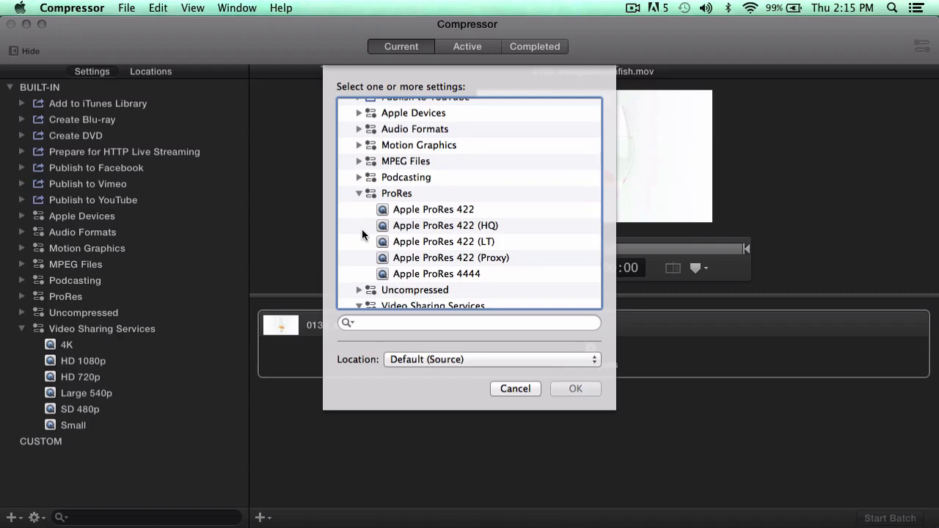
{"action": "left_click", "coordinate": [436, 229]}
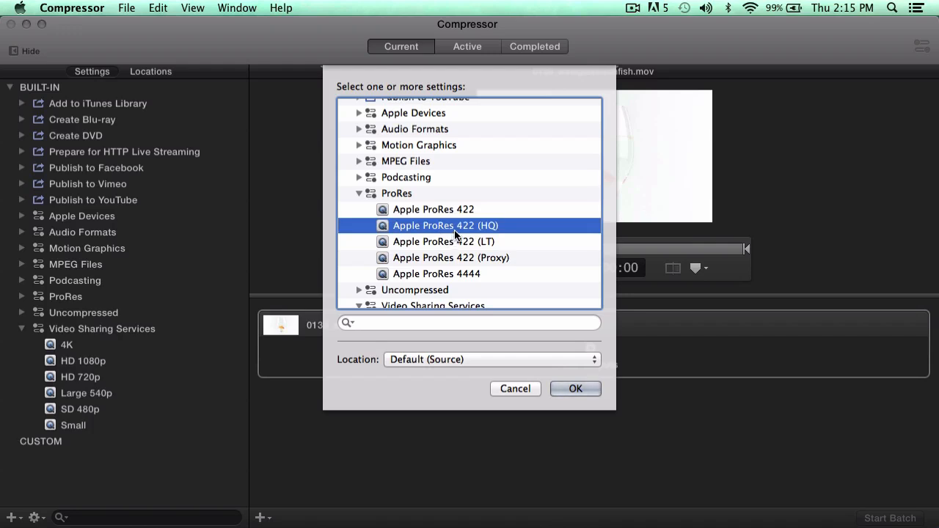
{"action": "left_click", "coordinate": [359, 194]}
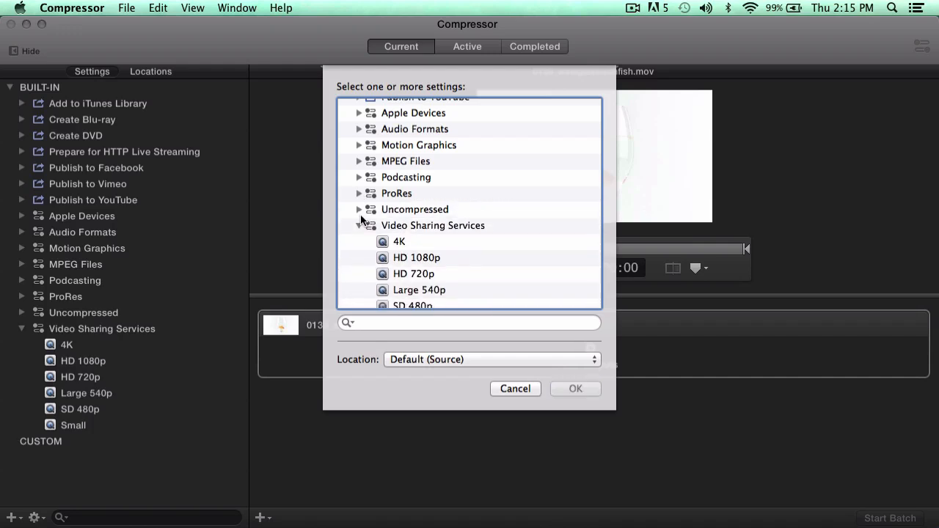
{"action": "left_click", "coordinate": [359, 210]}
{"action": "left_click", "coordinate": [359, 209]}
Choose the HD 720p preset under Video Sharing Services as the clip's output setting
{"action": "scroll", "coordinate": [480, 250], "scroll_direction": "down", "scroll_amount": 3}
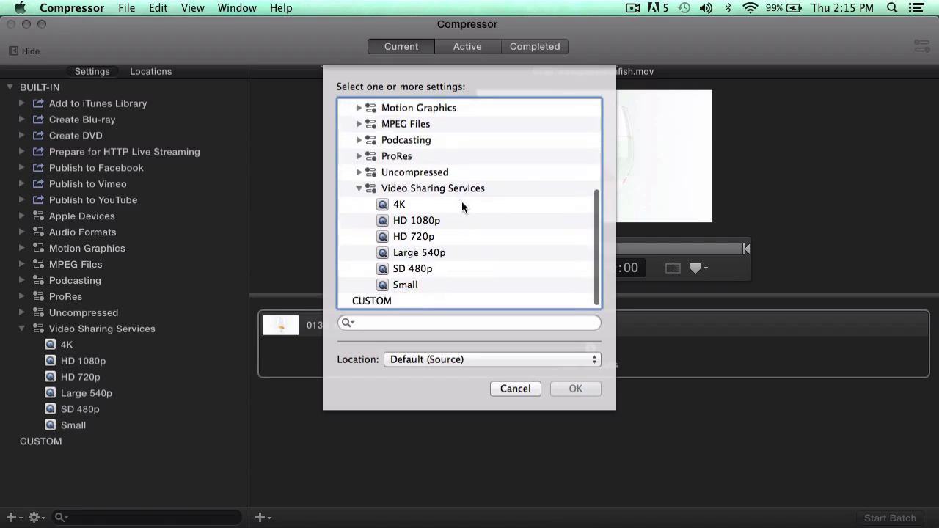
{"action": "scroll", "coordinate": [462, 203], "scroll_direction": "up", "scroll_amount": 5}
{"action": "scroll", "coordinate": [463, 204], "scroll_direction": "down", "scroll_amount": 5}
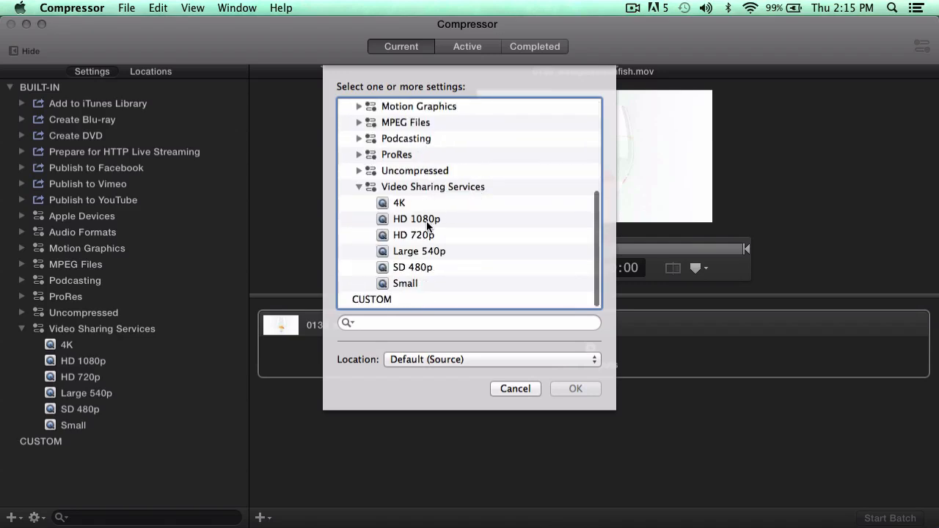
{"action": "left_click", "coordinate": [406, 236]}
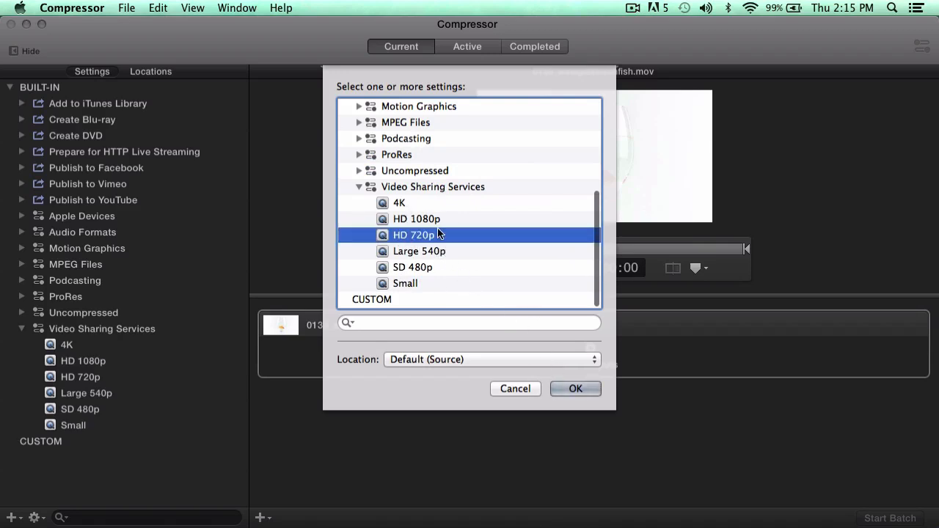
{"action": "left_click", "coordinate": [422, 203]}
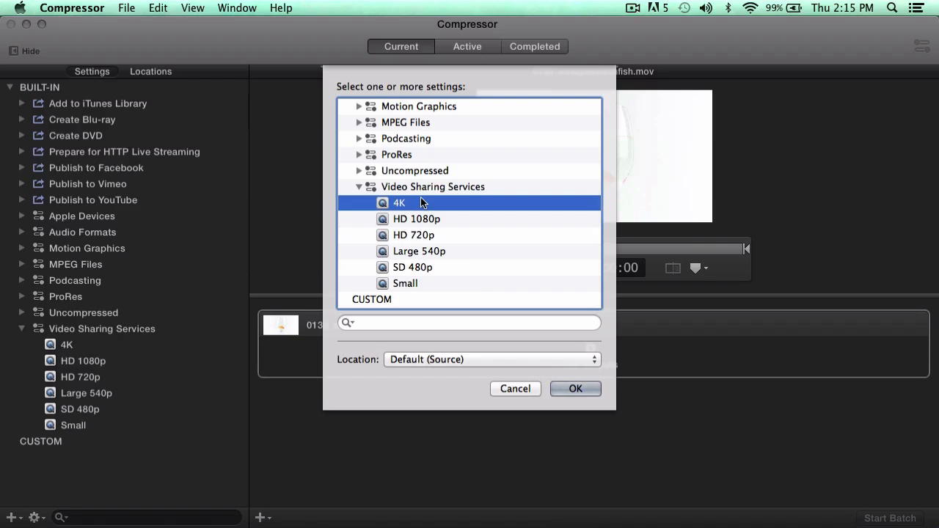
{"action": "left_click", "coordinate": [433, 219]}
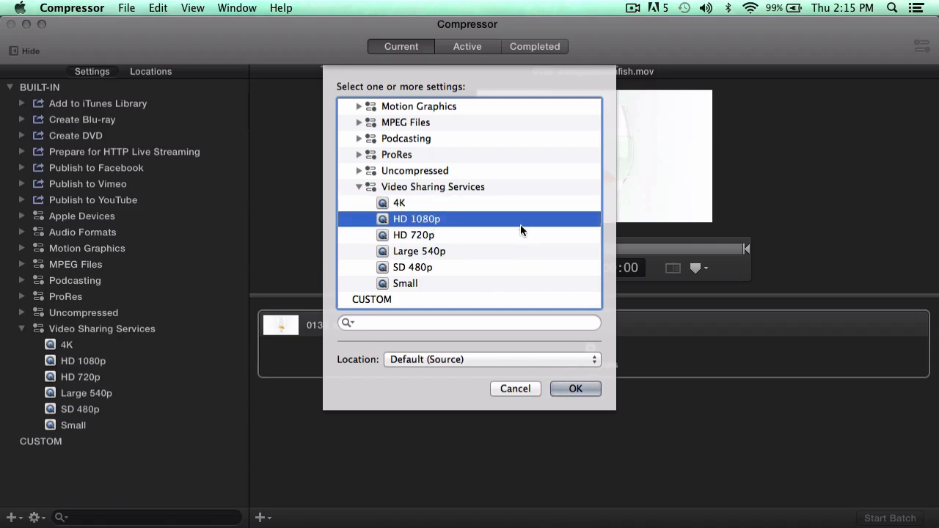
{"action": "left_click", "coordinate": [454, 236]}
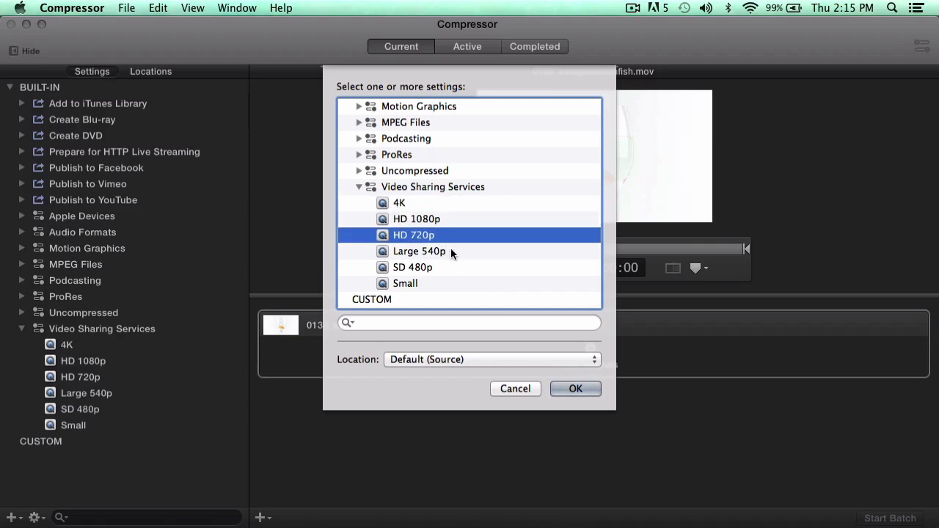
{"action": "left_click", "coordinate": [411, 360]}
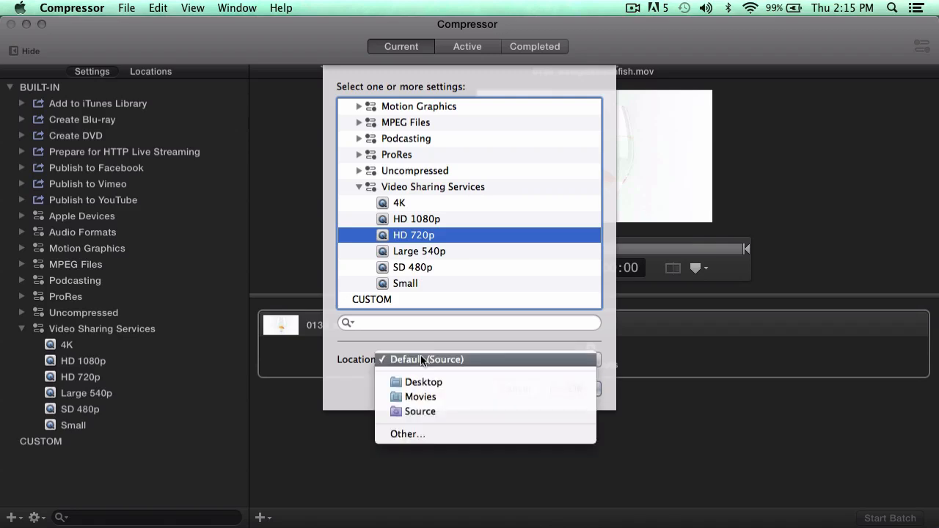
{"action": "left_click", "coordinate": [423, 360]}
{"action": "left_click", "coordinate": [442, 359]}
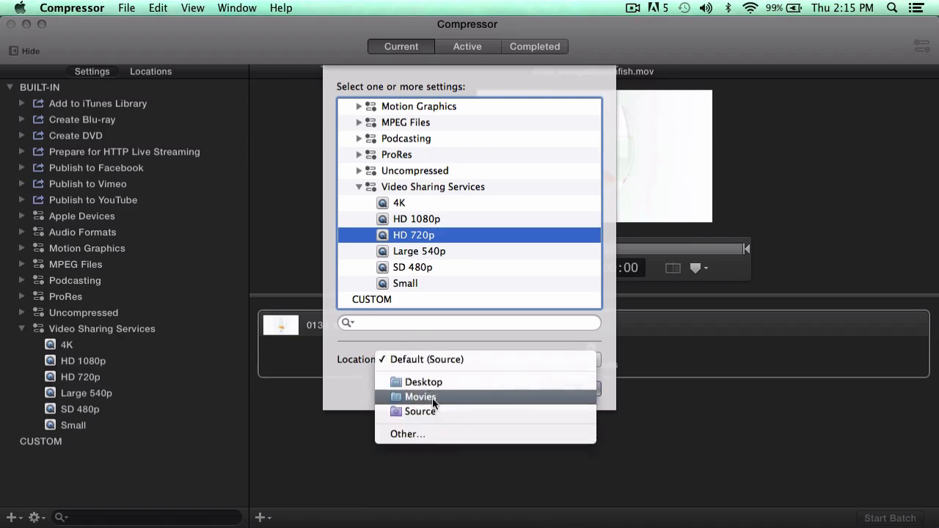
{"action": "left_click", "coordinate": [423, 435]}
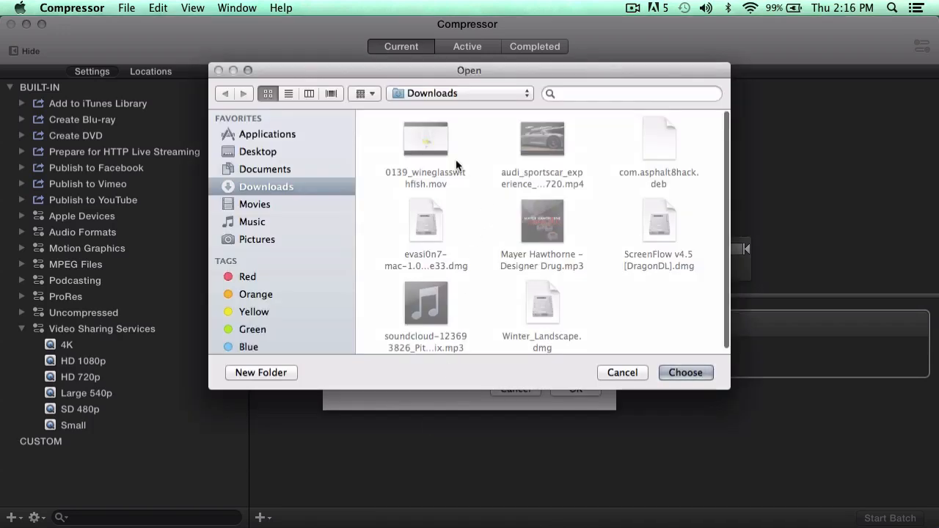
{"action": "left_click_drag", "start_coordinate": [479, 68], "coordinate": [479, 79]}
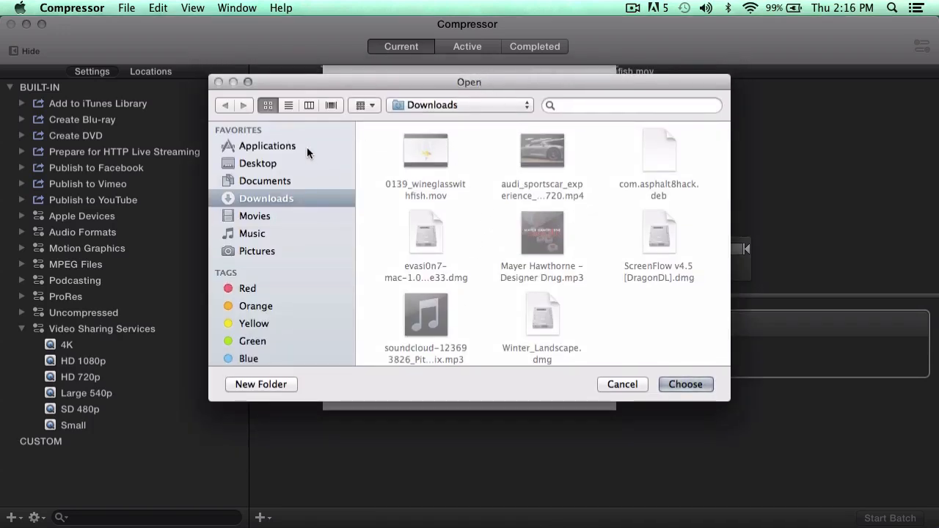
{"action": "left_click", "coordinate": [632, 385]}
Set the output location to Desktop and apply the HD 720p setting to the clip
{"action": "left_click", "coordinate": [556, 359]}
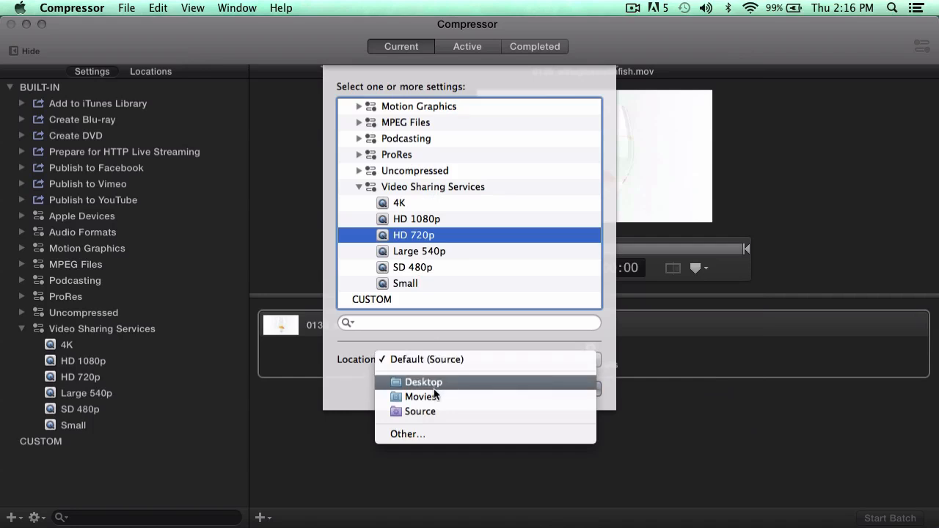
{"action": "left_click", "coordinate": [436, 381]}
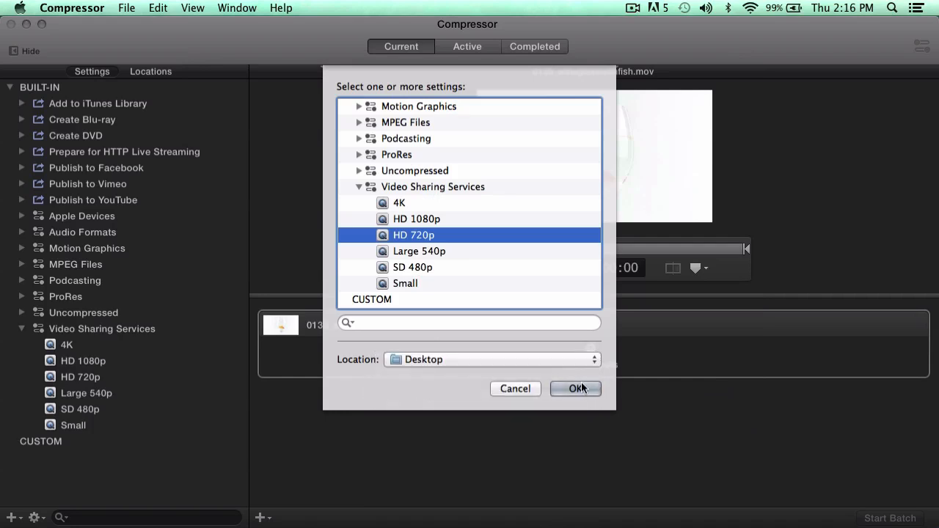
{"action": "left_click", "coordinate": [573, 389]}
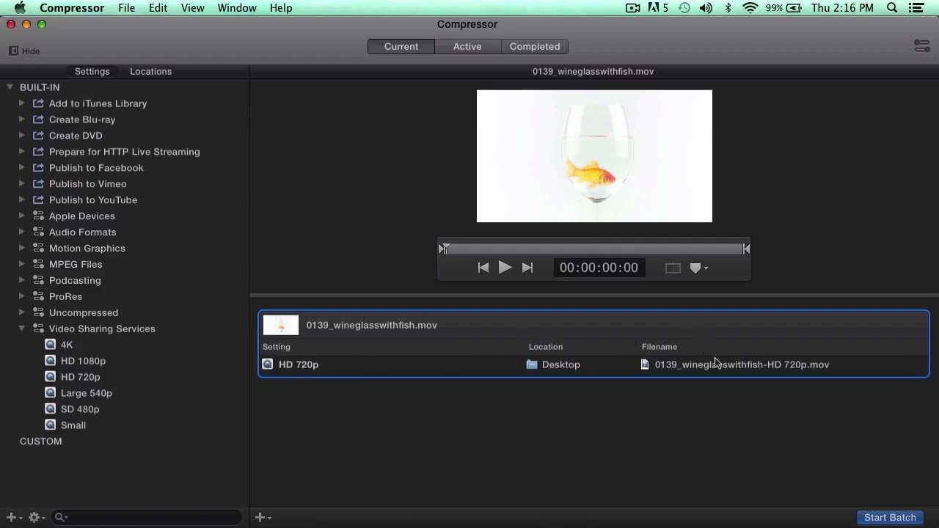
{"action": "left_click", "coordinate": [918, 365]}
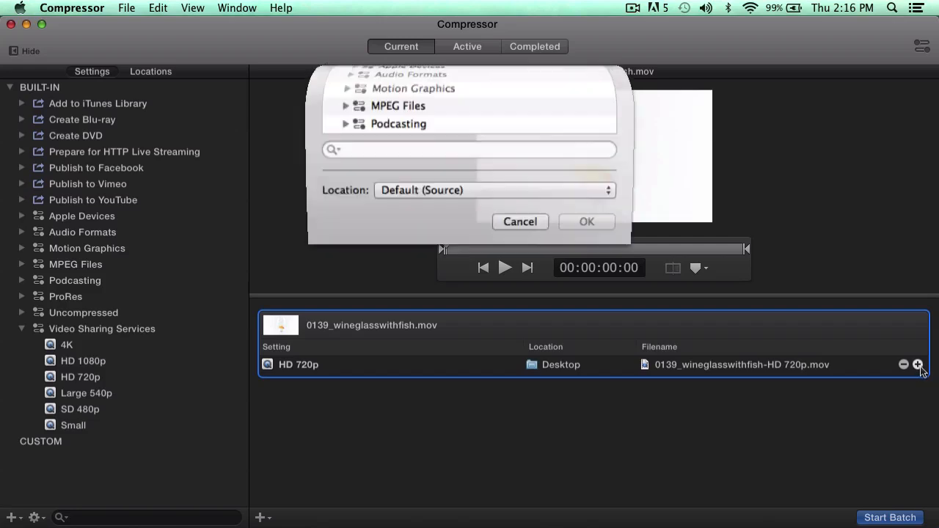
{"action": "left_click", "coordinate": [502, 387]}
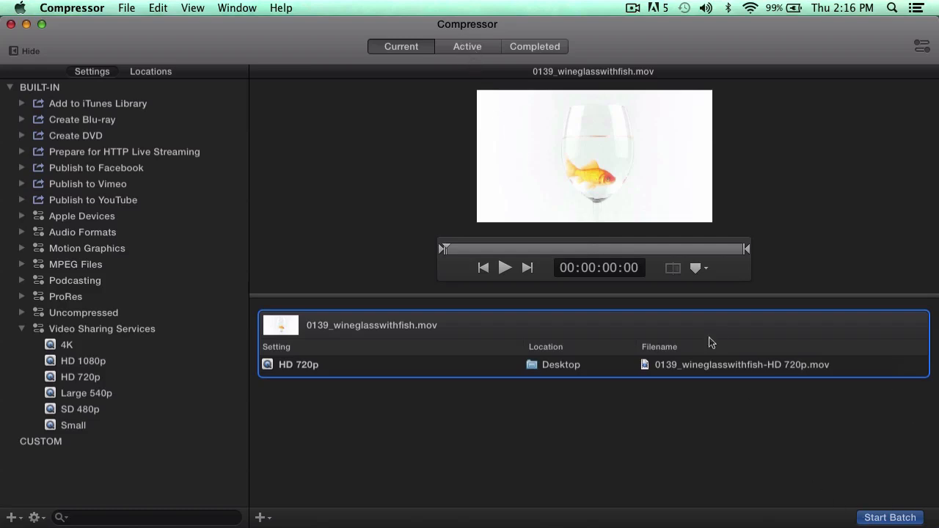
{"action": "left_click", "coordinate": [472, 47]}
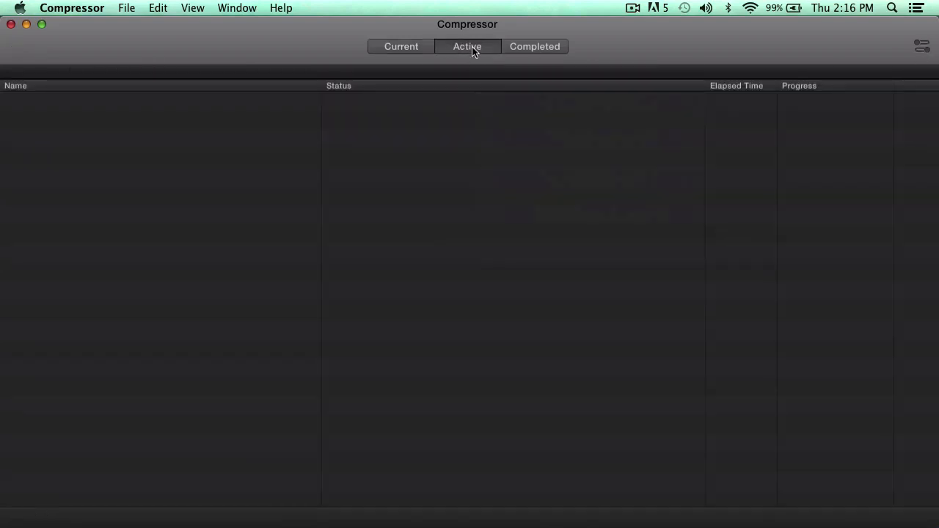
{"action": "left_click", "coordinate": [415, 47]}
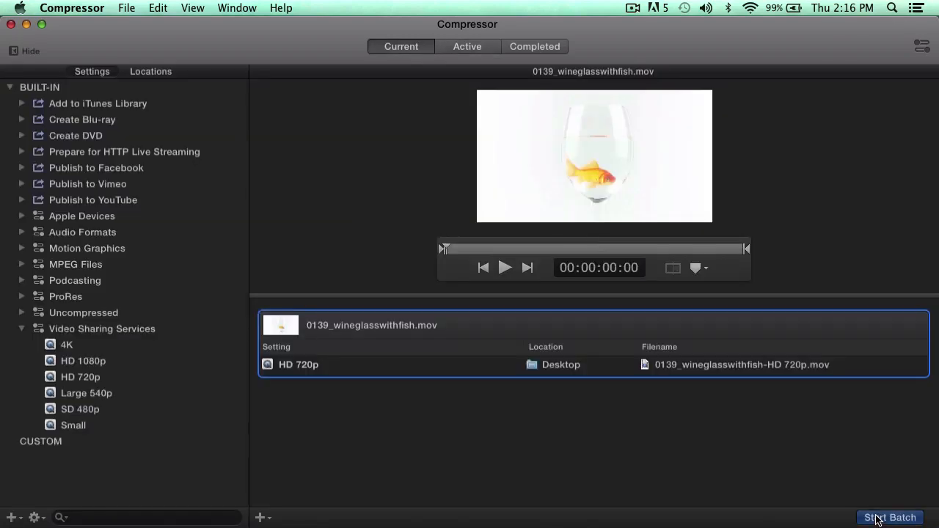
Start the batch and expand the active job down to the transcoding task of its HD 720p output
{"action": "left_click", "coordinate": [888, 517]}
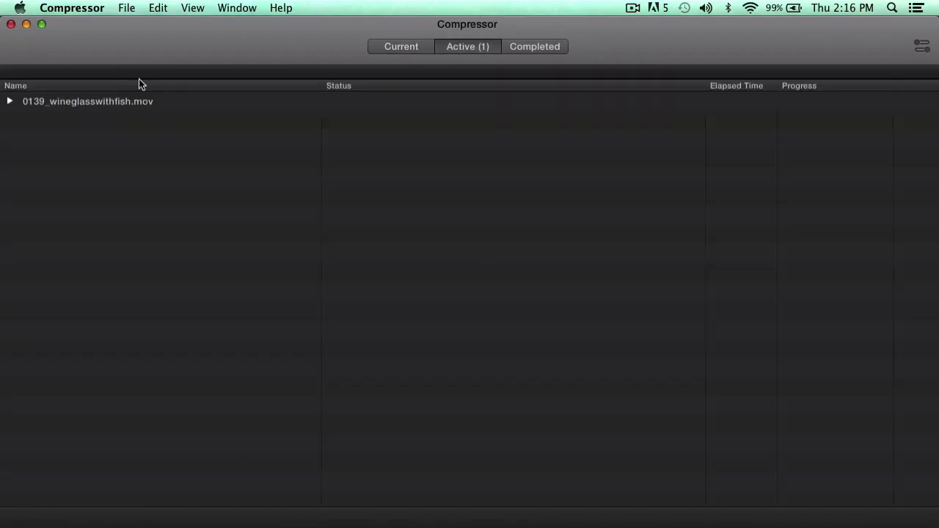
{"action": "left_click", "coordinate": [10, 101]}
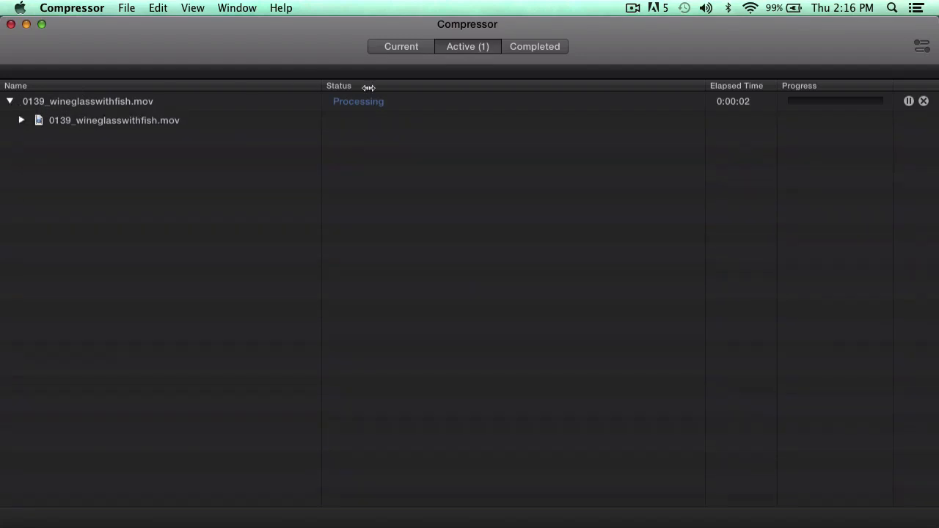
{"action": "left_click", "coordinate": [21, 120]}
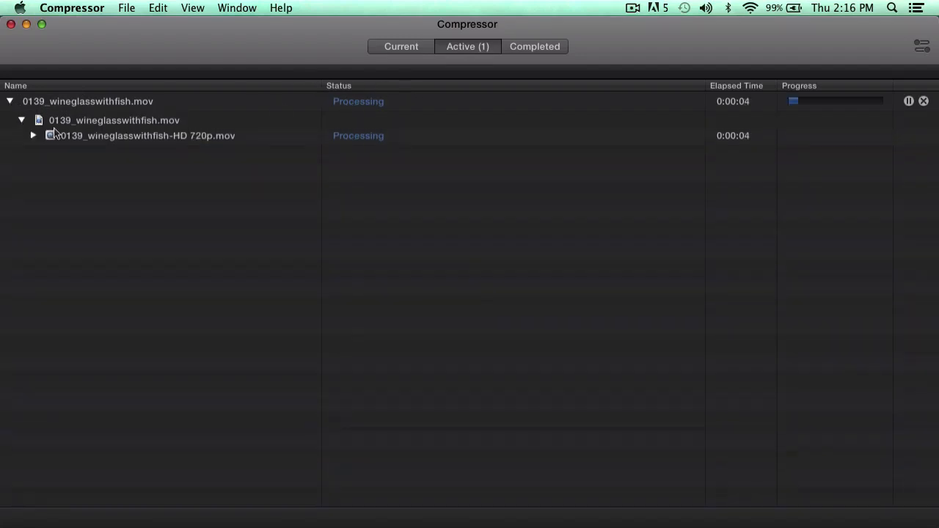
{"action": "left_click", "coordinate": [33, 139]}
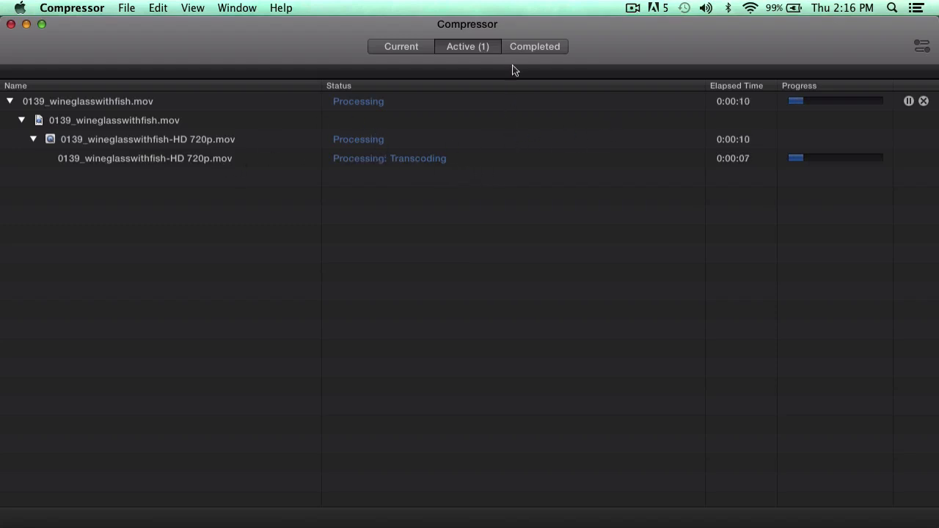
Check the completed jobs list, then inspect the batch properties of the active 0139_wineglasswithfish.mov job and close the inspector
{"action": "left_click", "coordinate": [523, 48]}
{"action": "left_click", "coordinate": [456, 47]}
{"action": "left_click", "coordinate": [926, 49]}
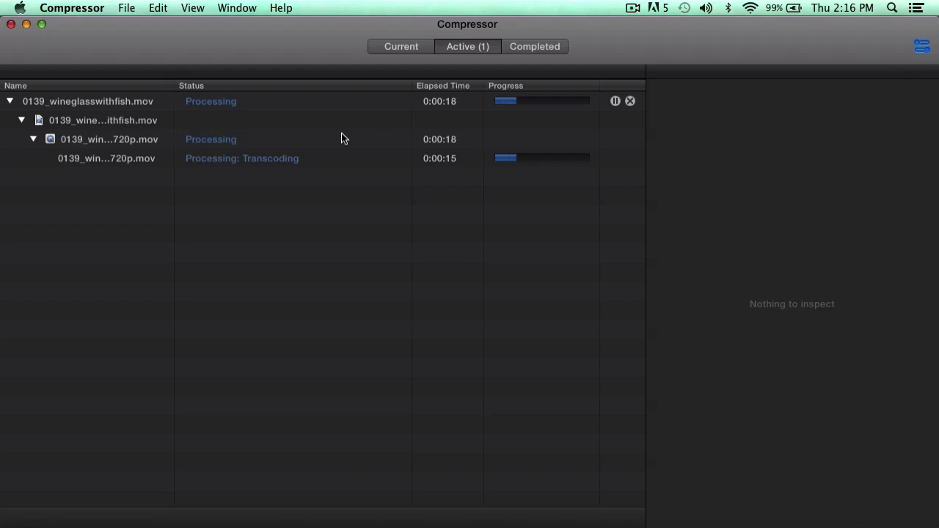
{"action": "left_click", "coordinate": [110, 103]}
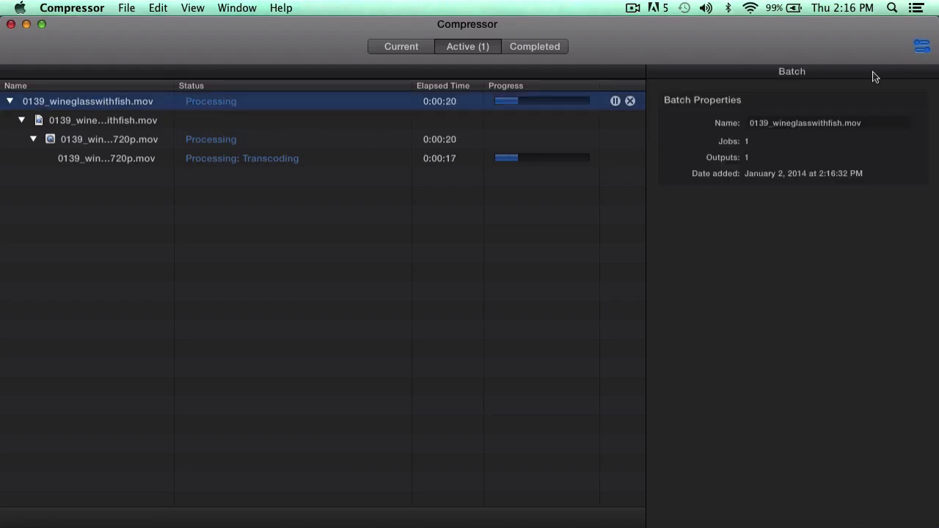
{"action": "left_click", "coordinate": [835, 127]}
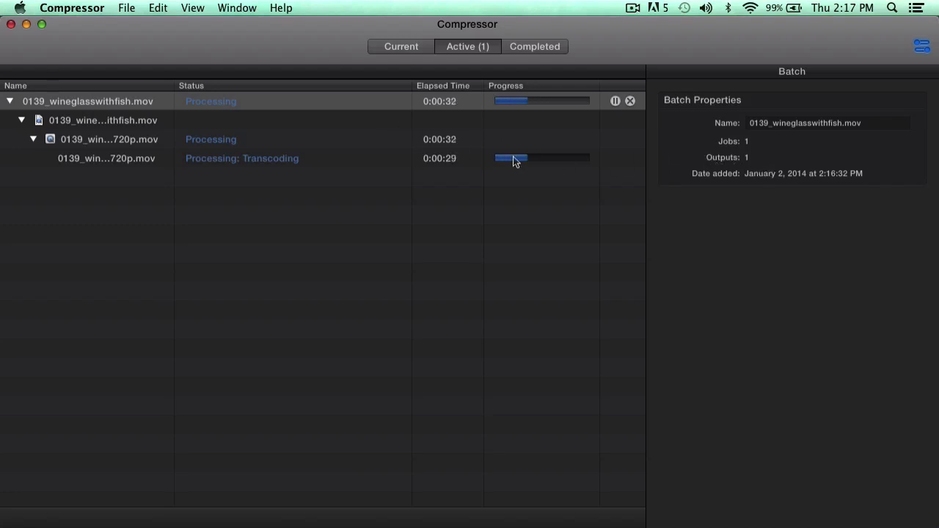
{"action": "left_click", "coordinate": [922, 46]}
Return to the current batch, review the built-in output locations and settings, and toggle the sidebar holding them off and on
{"action": "left_click", "coordinate": [411, 46]}
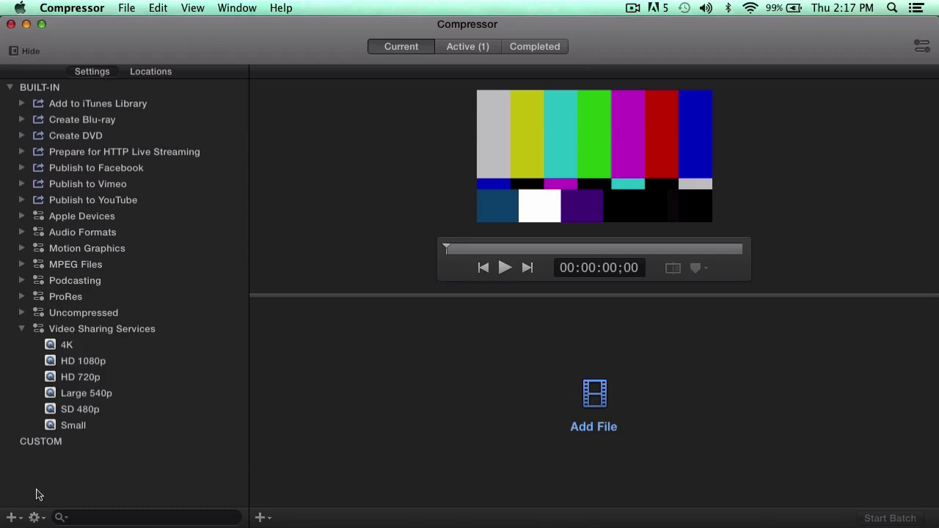
{"action": "left_click", "coordinate": [150, 71]}
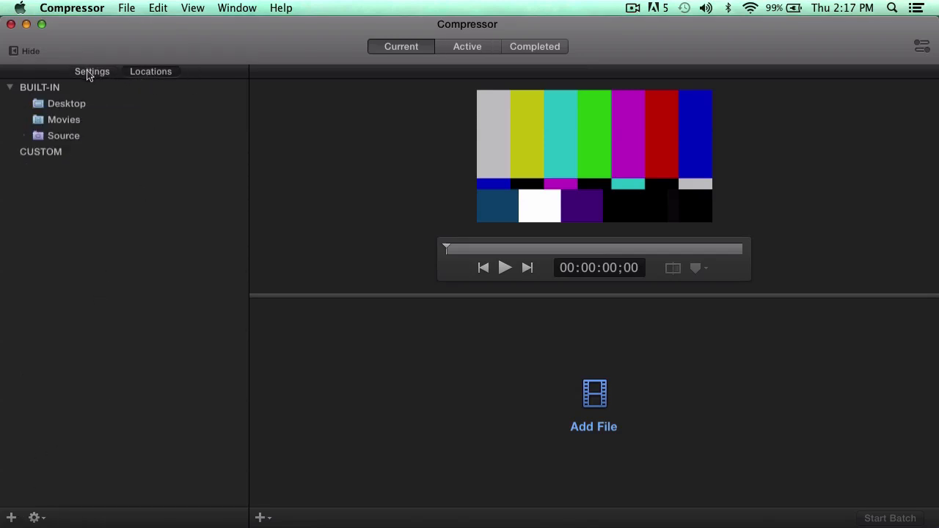
{"action": "left_click", "coordinate": [89, 72]}
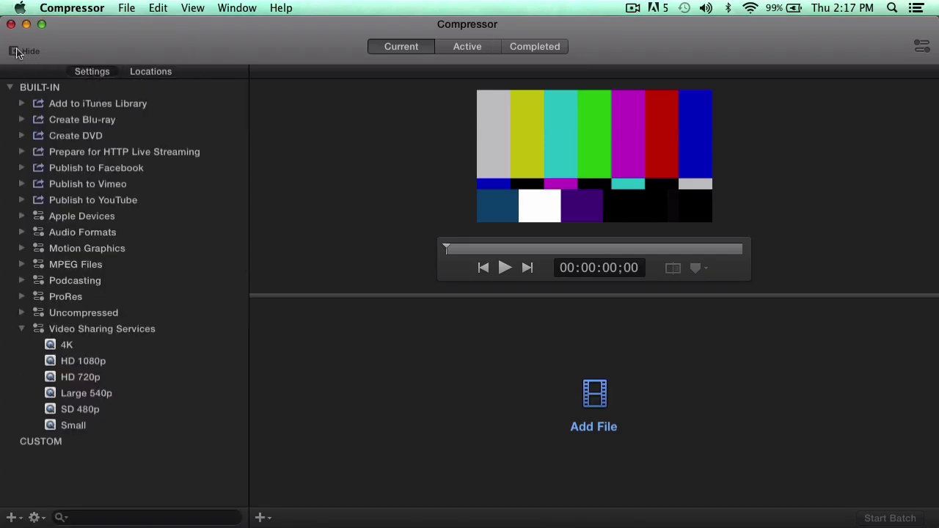
{"action": "left_click", "coordinate": [21, 52]}
{"action": "left_click", "coordinate": [21, 51]}
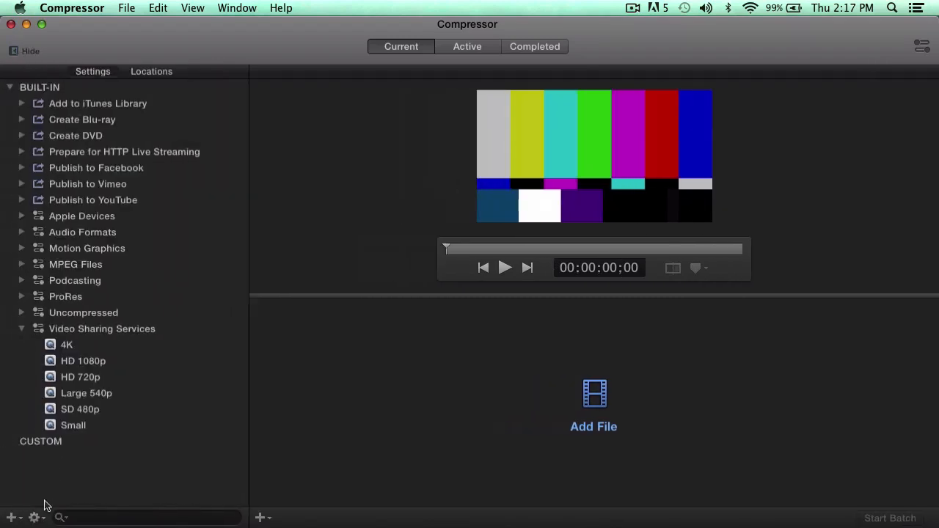
Create a custom setting in the H.264 for Apple Devices format, keeping the default name and an empty description
{"action": "left_click", "coordinate": [11, 518]}
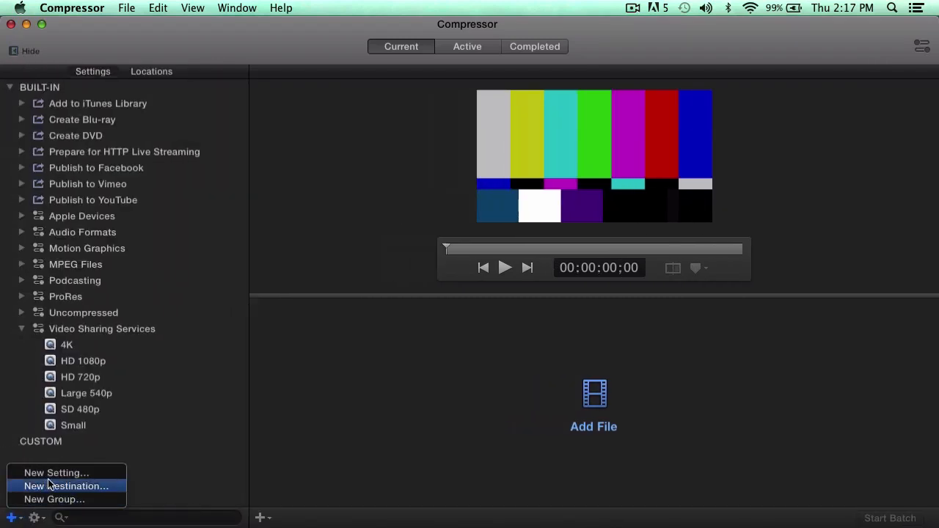
{"action": "left_click", "coordinate": [90, 474]}
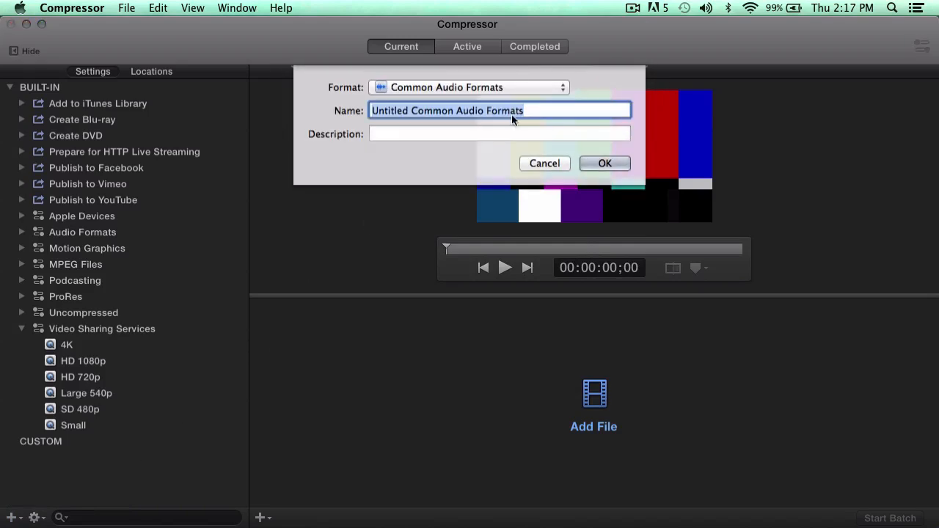
{"action": "left_click", "coordinate": [378, 88]}
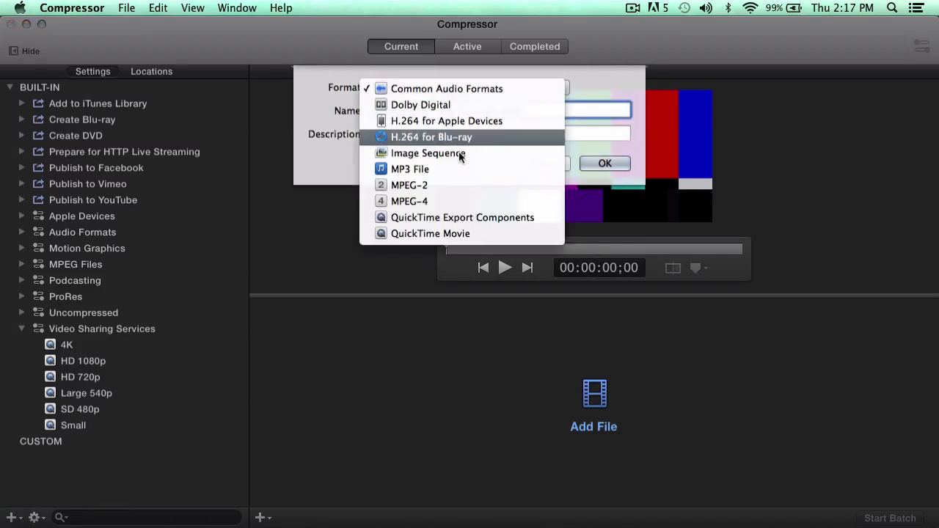
{"action": "left_click", "coordinate": [447, 121]}
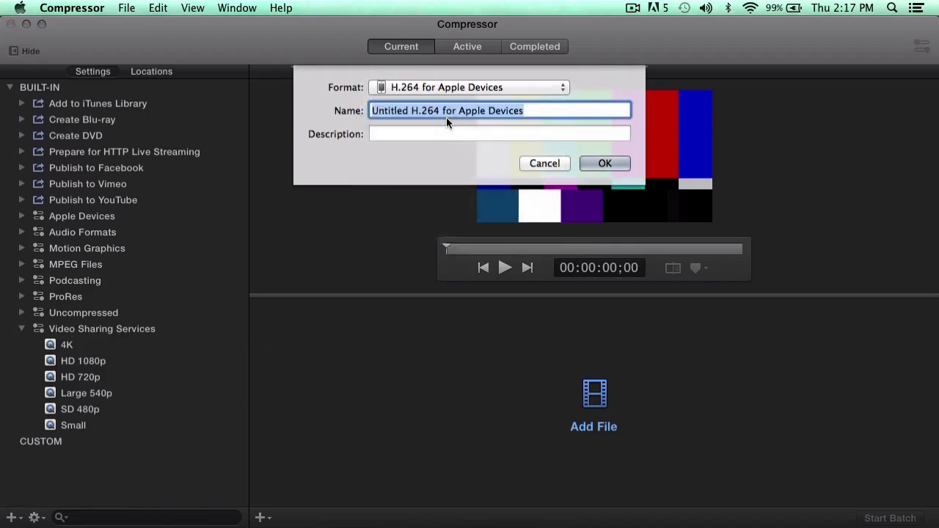
{"action": "left_click", "coordinate": [446, 134]}
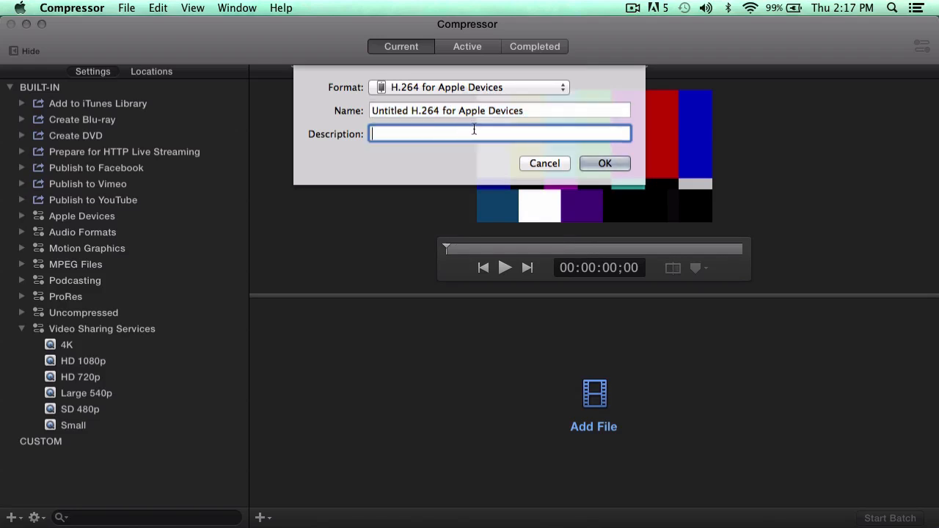
{"action": "left_click", "coordinate": [597, 163]}
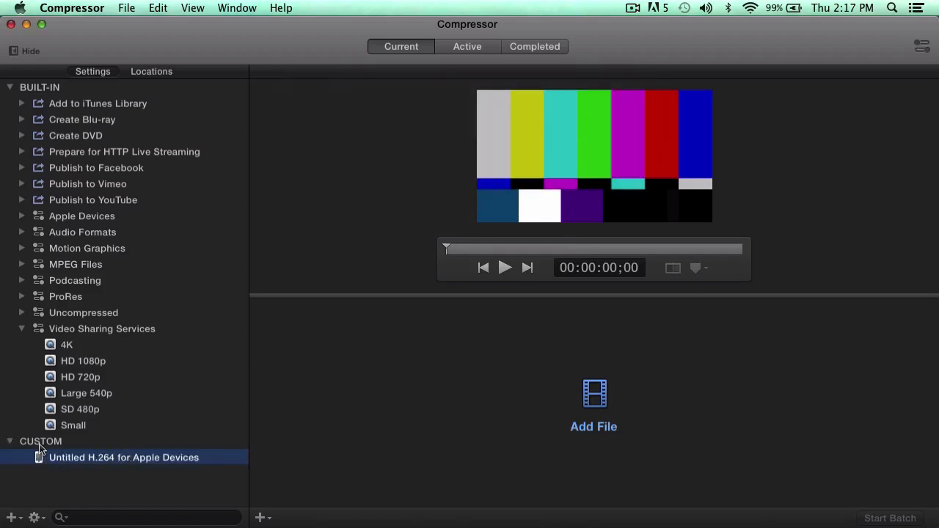
Duplicate the custom H.264 for Apple Devices setting and delete the copy
{"action": "left_click", "coordinate": [39, 521]}
{"action": "left_click", "coordinate": [71, 462]}
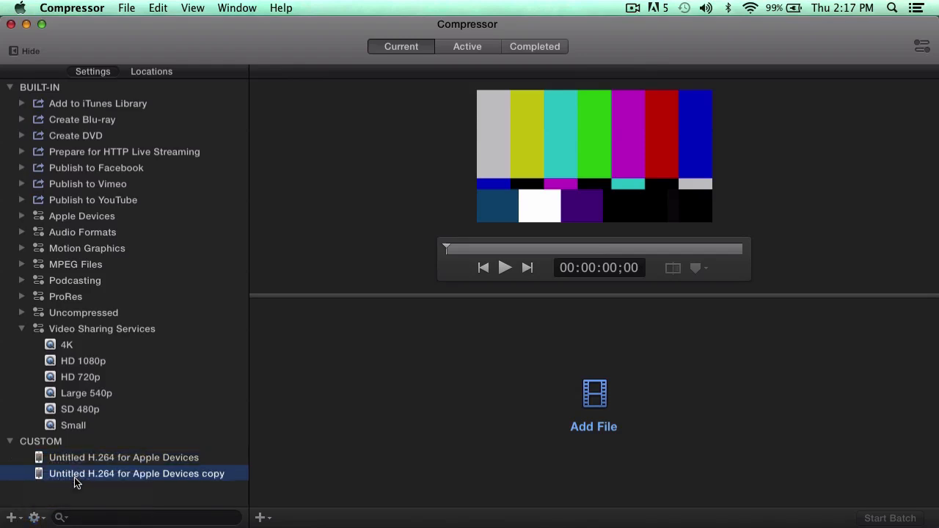
{"action": "left_click", "coordinate": [35, 517]}
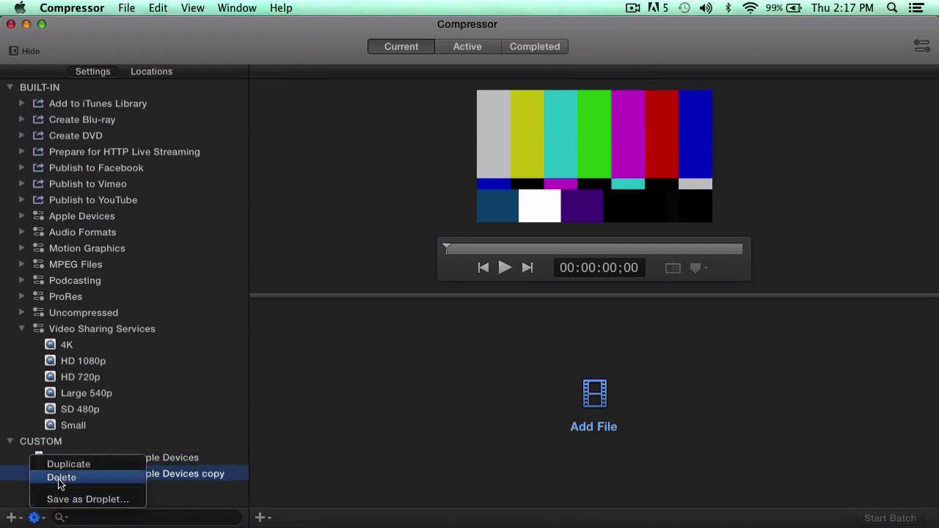
{"action": "left_click", "coordinate": [59, 477]}
{"action": "left_click", "coordinate": [42, 517]}
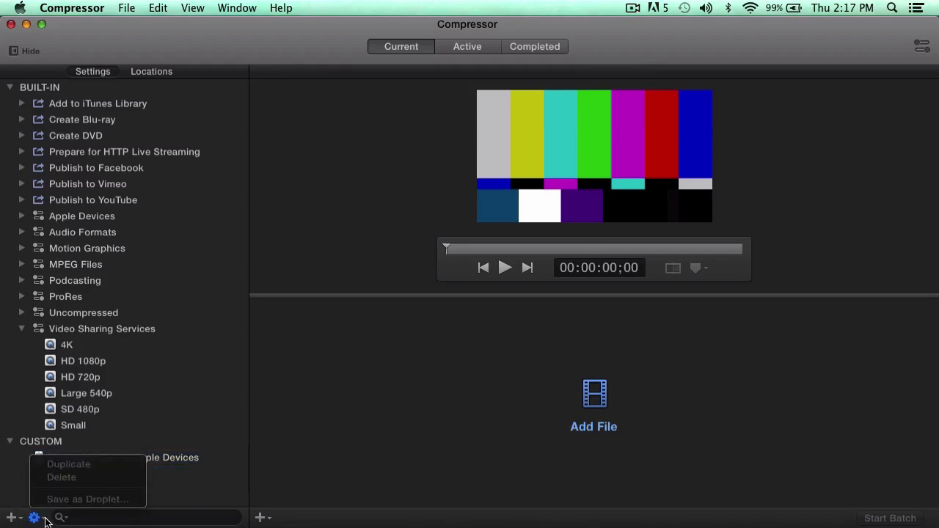
{"action": "left_click", "coordinate": [175, 497]}
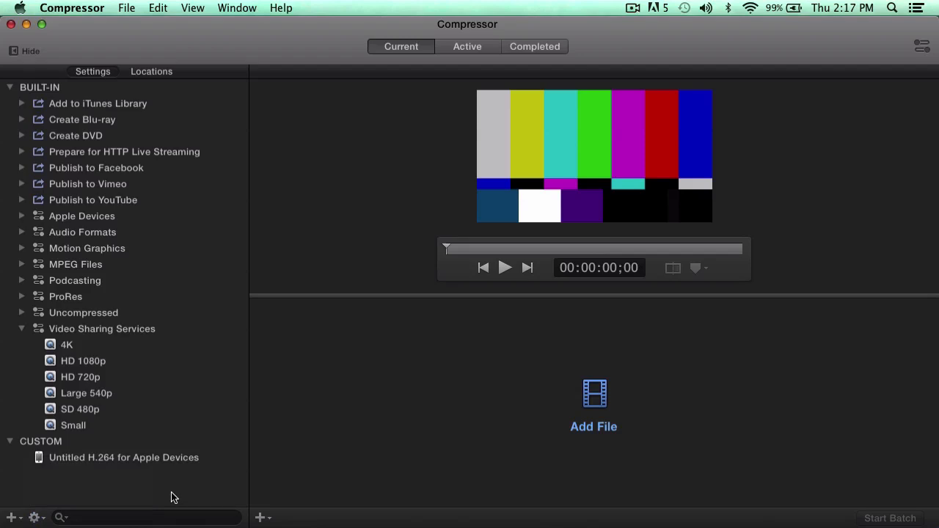
Hide the sidebar of settings and locations and look over the application's editing, view and window commands
{"action": "left_click", "coordinate": [16, 51]}
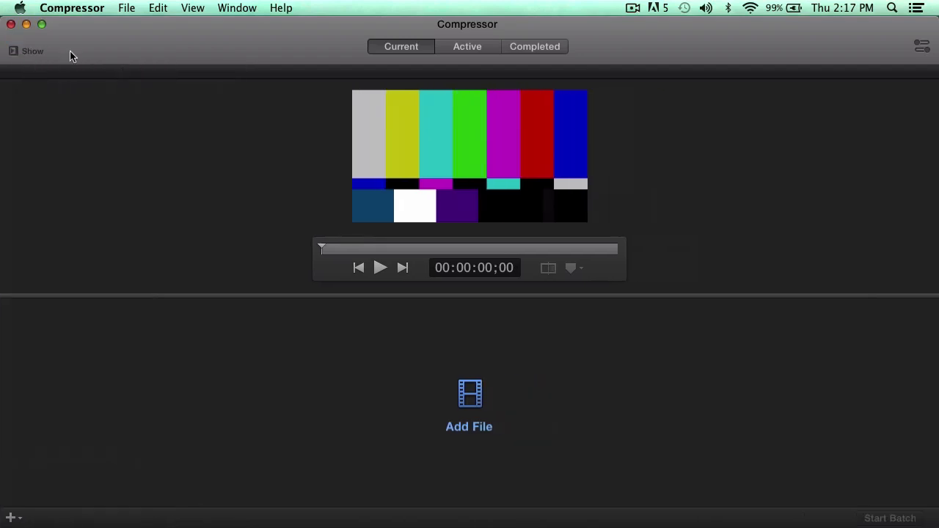
{"action": "left_click", "coordinate": [126, 8]}
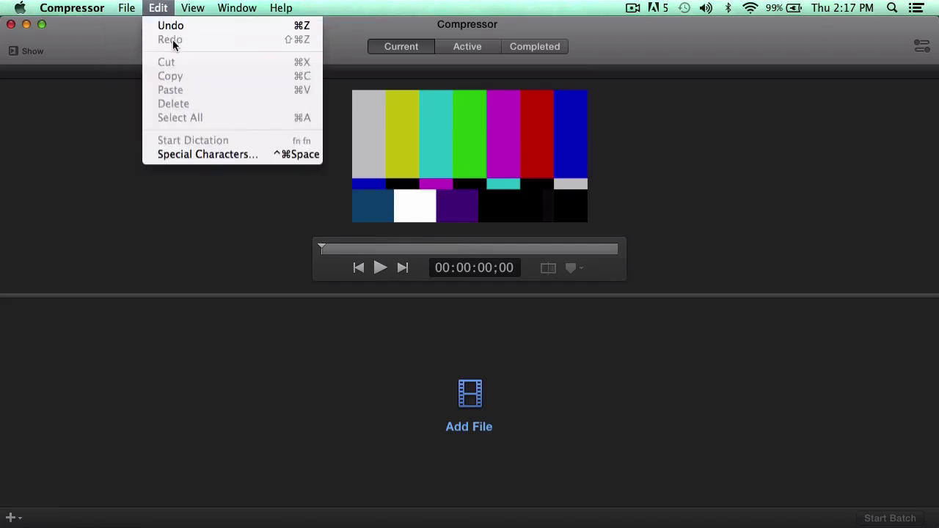
{"action": "mouse_move", "coordinate": [186, 13]}
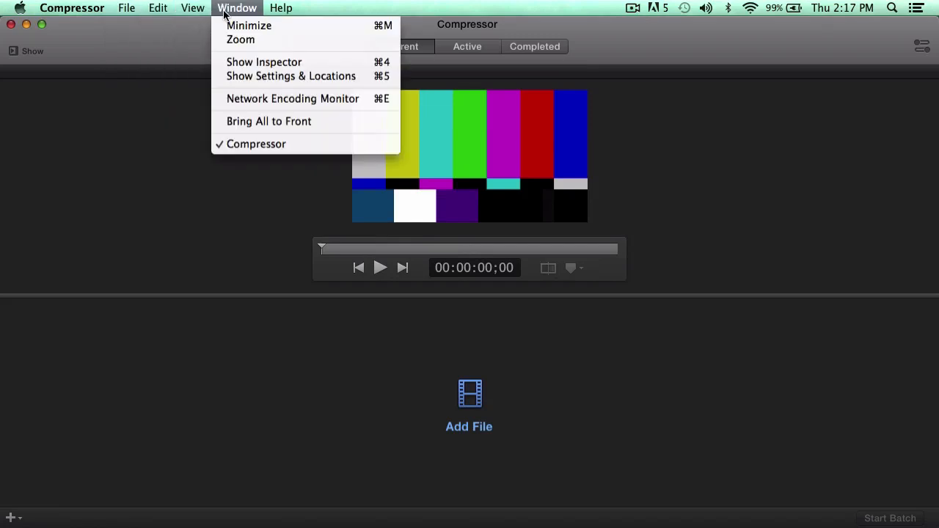
{"action": "left_click", "coordinate": [170, 152]}
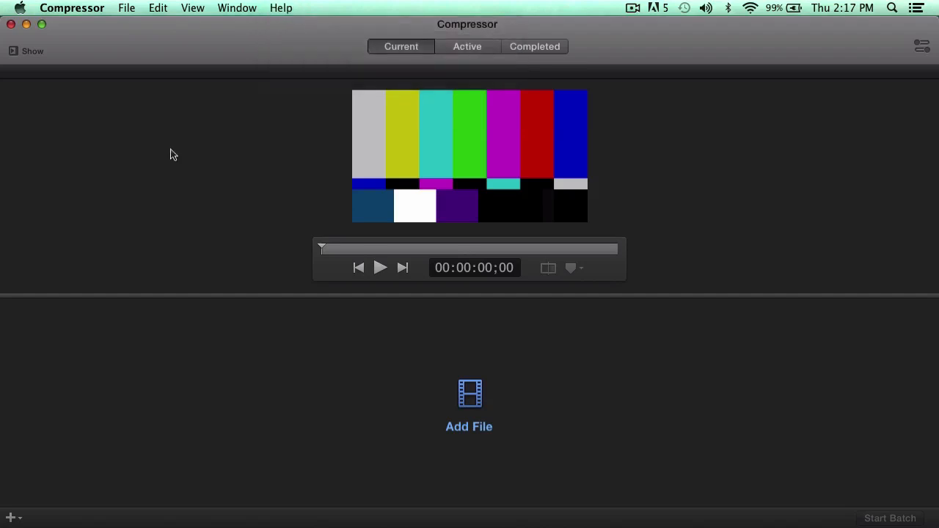
Review the active and completed jobs, select the completed 0139_wineglasswithfish.mov batch, and clear the job history
{"action": "left_click", "coordinate": [459, 49]}
{"action": "left_click", "coordinate": [540, 47]}
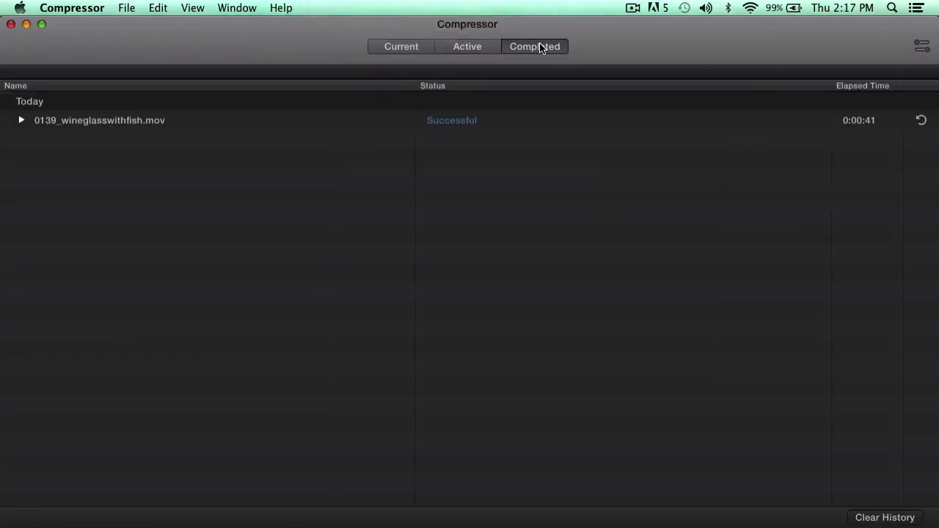
{"action": "left_click", "coordinate": [474, 52]}
{"action": "left_click", "coordinate": [522, 49]}
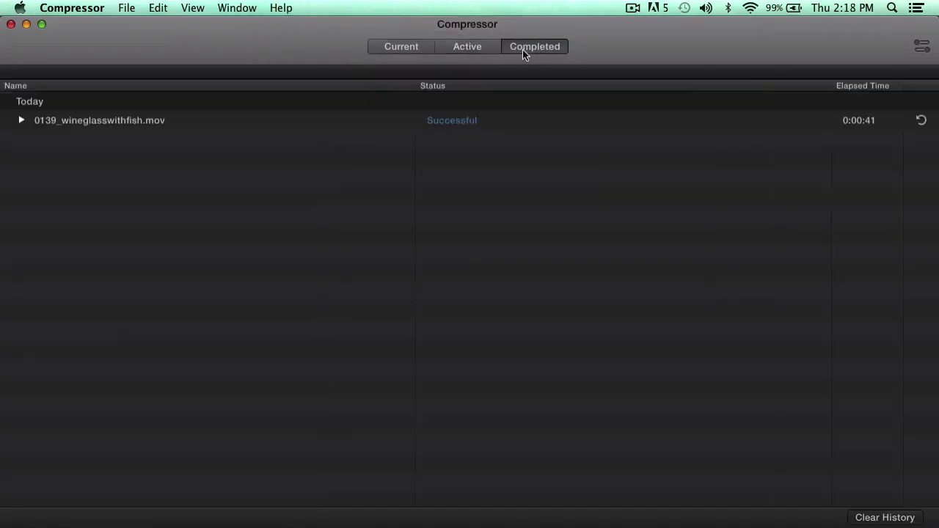
{"action": "left_click", "coordinate": [196, 121]}
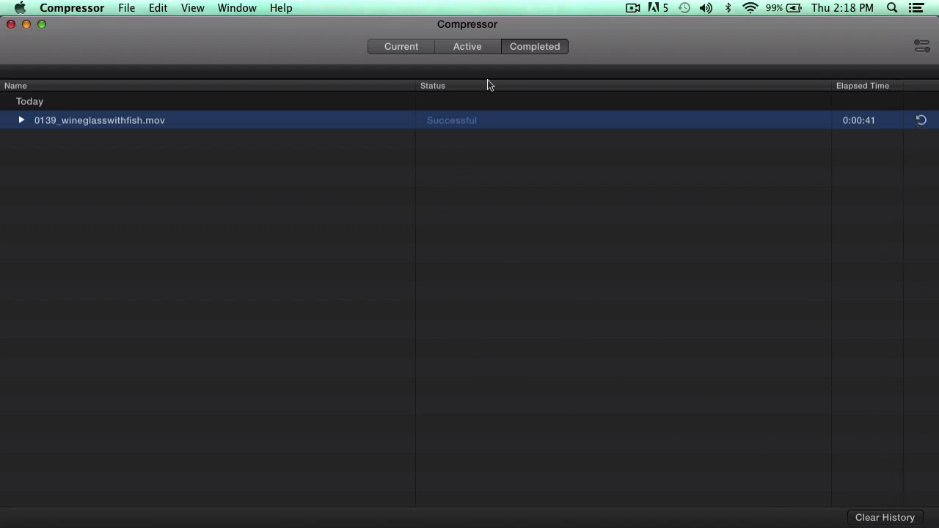
{"action": "left_click", "coordinate": [877, 518]}
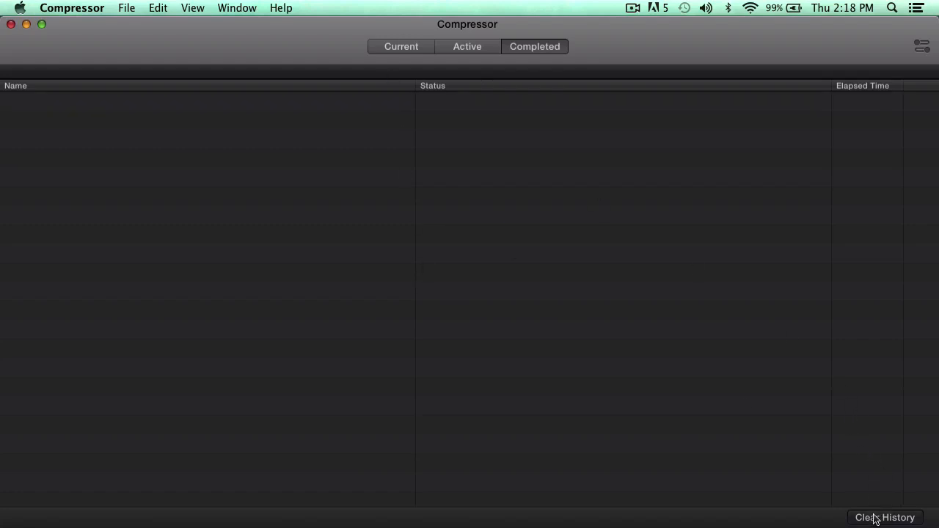
Add 0139_wineglasswithfish.mov from the Downloads folder to the current batch
{"action": "left_click", "coordinate": [412, 52]}
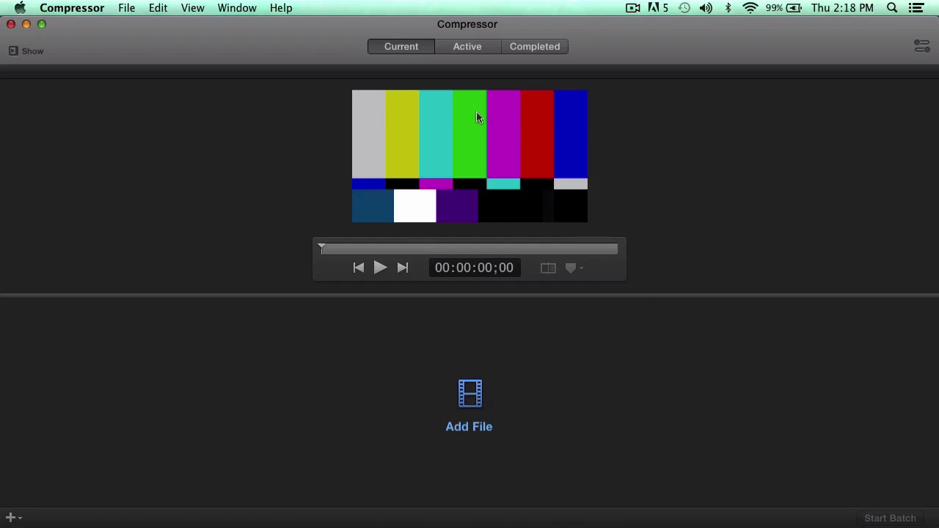
{"action": "left_click", "coordinate": [464, 413]}
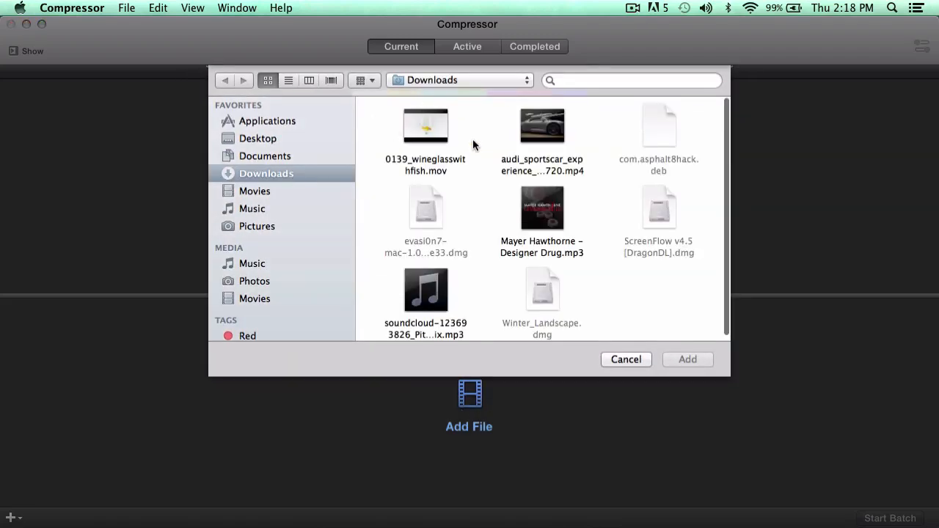
{"action": "left_click", "coordinate": [445, 156]}
{"action": "left_click", "coordinate": [687, 359]}
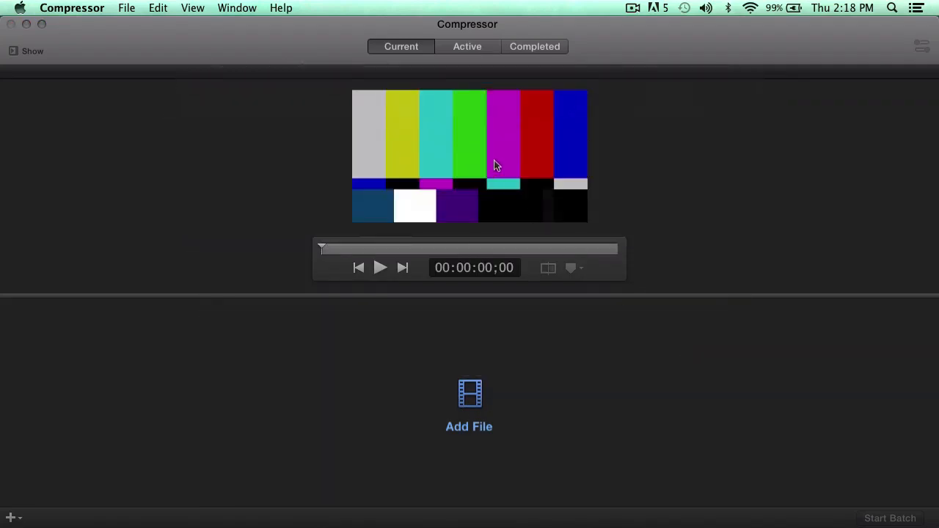
Apply the SD 480p preset from Video Sharing Services to the clip with the default Source location
{"action": "scroll", "coordinate": [411, 294], "scroll_direction": "down", "scroll_amount": 5}
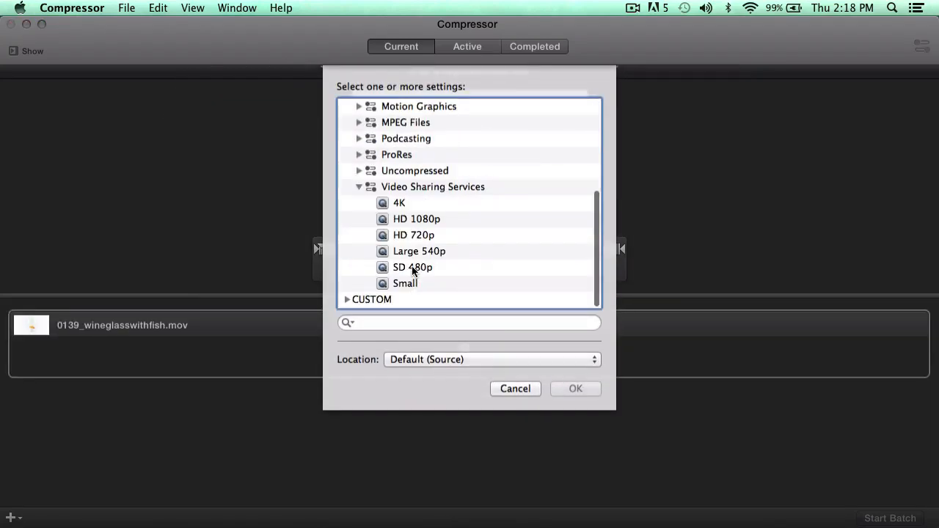
{"action": "left_click", "coordinate": [413, 268]}
{"action": "left_click", "coordinate": [590, 389]}
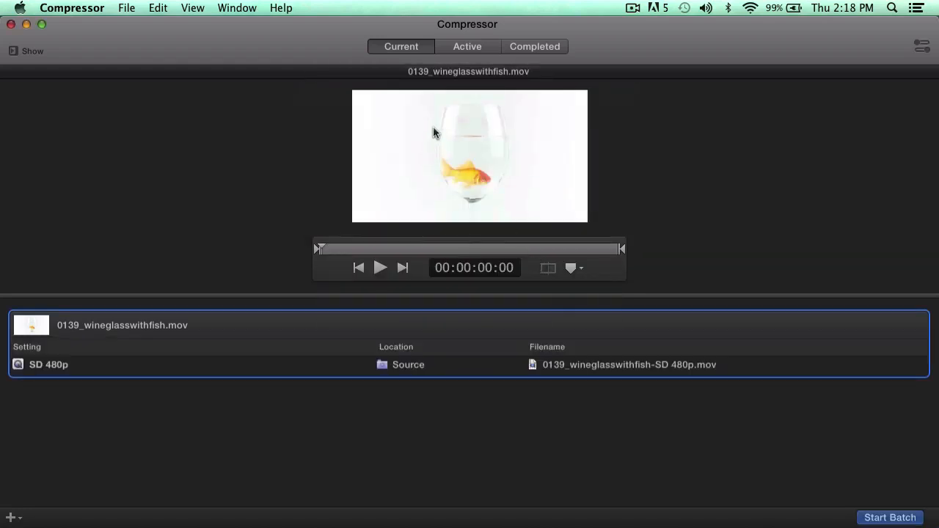
Preview the wineglass clip by scrubbing its timeline, playing and pausing it, and changing the seconds in the timecode
{"action": "left_click_drag", "start_coordinate": [320, 249], "coordinate": [404, 250]}
{"action": "left_click_drag", "start_coordinate": [416, 249], "coordinate": [533, 249]}
{"action": "left_click", "coordinate": [421, 250]}
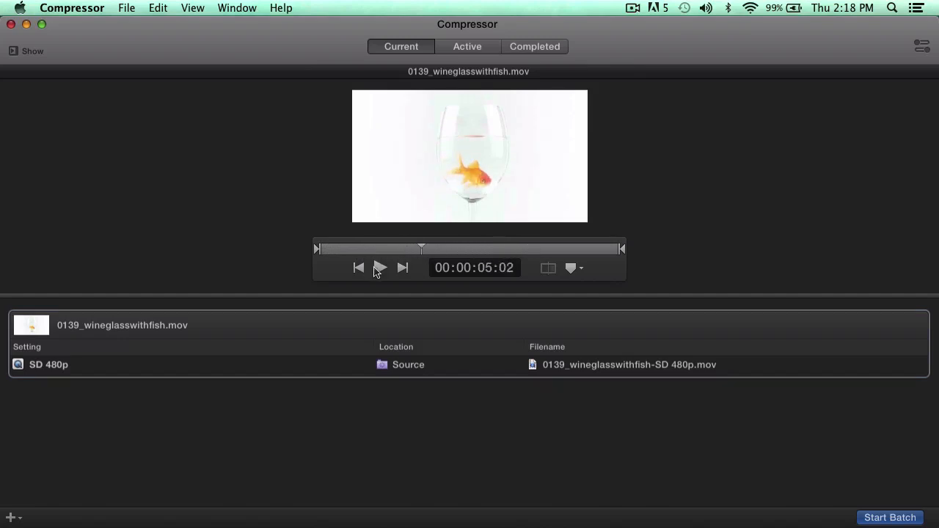
{"action": "left_click", "coordinate": [381, 268]}
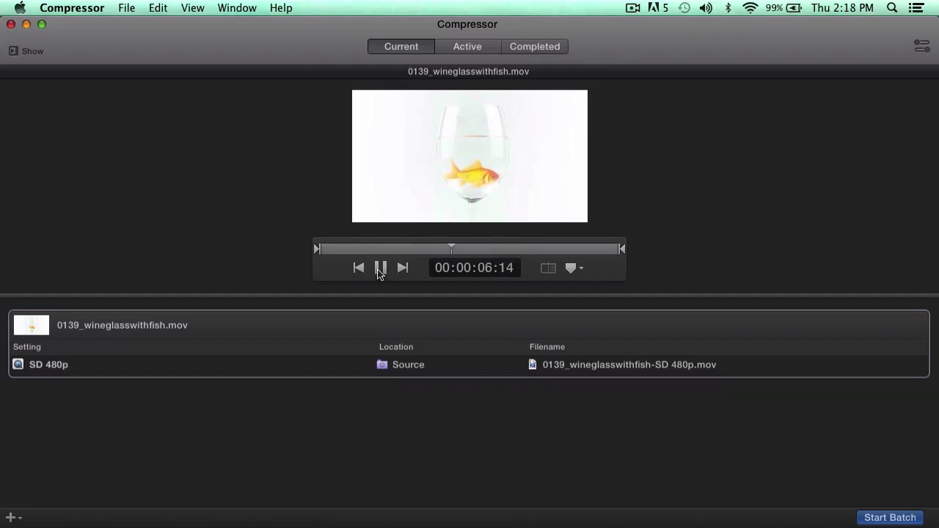
{"action": "left_click", "coordinate": [378, 270]}
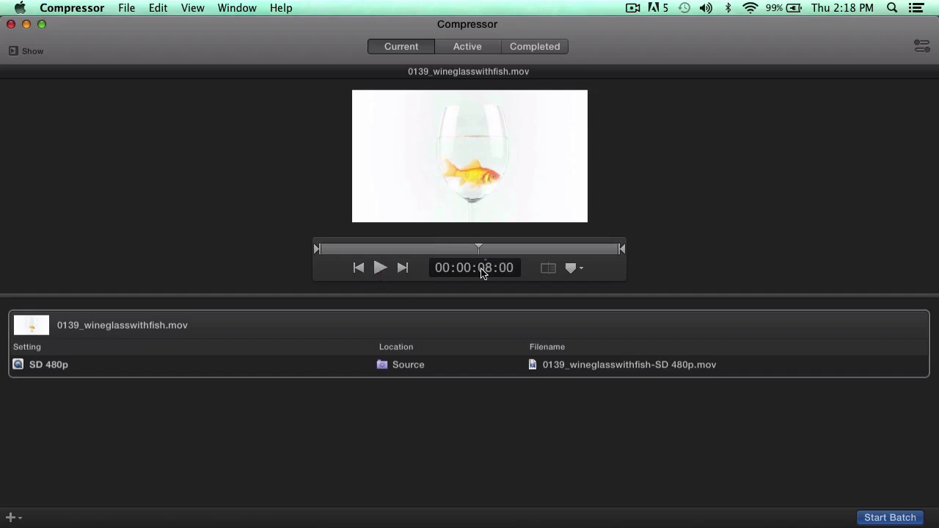
{"action": "left_click_drag", "start_coordinate": [485, 273], "coordinate": [485, 262]}
Look over the marker and poster frame options, and move the clip's out point to about 00:00:13:18
{"action": "left_click", "coordinate": [574, 269]}
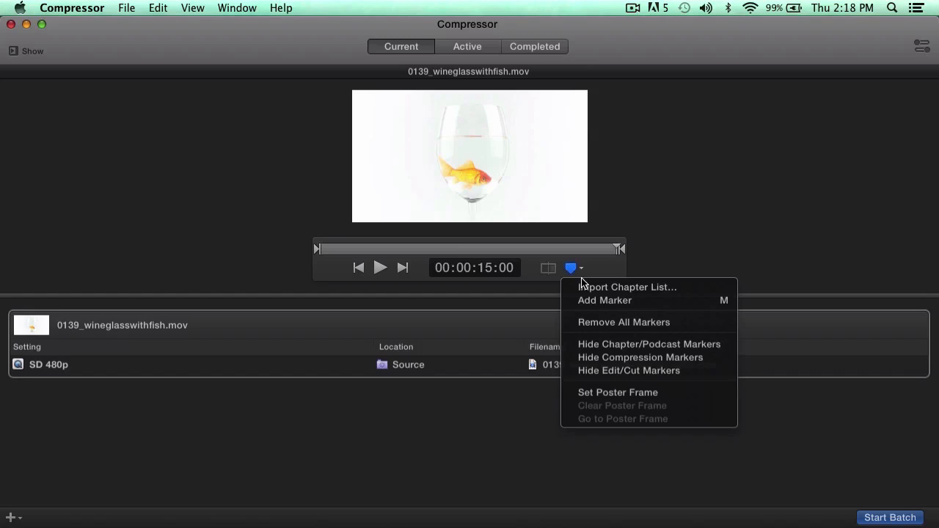
{"action": "left_click", "coordinate": [609, 251]}
{"action": "mouse_move", "coordinate": [621, 251]}
{"action": "left_mouse_down"}
{"action": "mouse_move", "coordinate": [605, 251]}
{"action": "mouse_move", "coordinate": [636, 251]}
{"action": "left_mouse_up"}
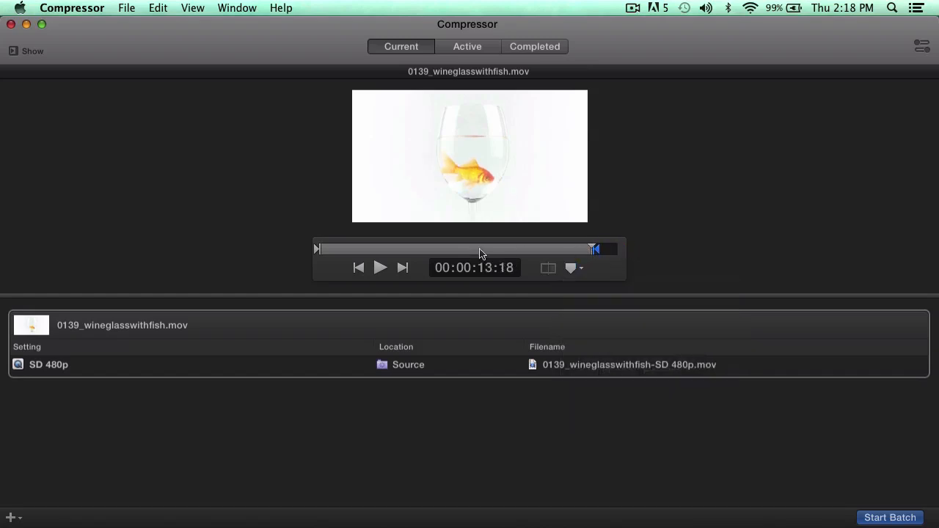
Move the wineglass clip's in point to about 00:00:01:00 and its out point to about 00:00:05:14
{"action": "left_click", "coordinate": [336, 249]}
{"action": "mouse_move", "coordinate": [337, 247]}
{"action": "left_mouse_down"}
{"action": "mouse_move", "coordinate": [345, 249]}
{"action": "mouse_move", "coordinate": [324, 249]}
{"action": "mouse_move", "coordinate": [335, 251]}
{"action": "left_mouse_up"}
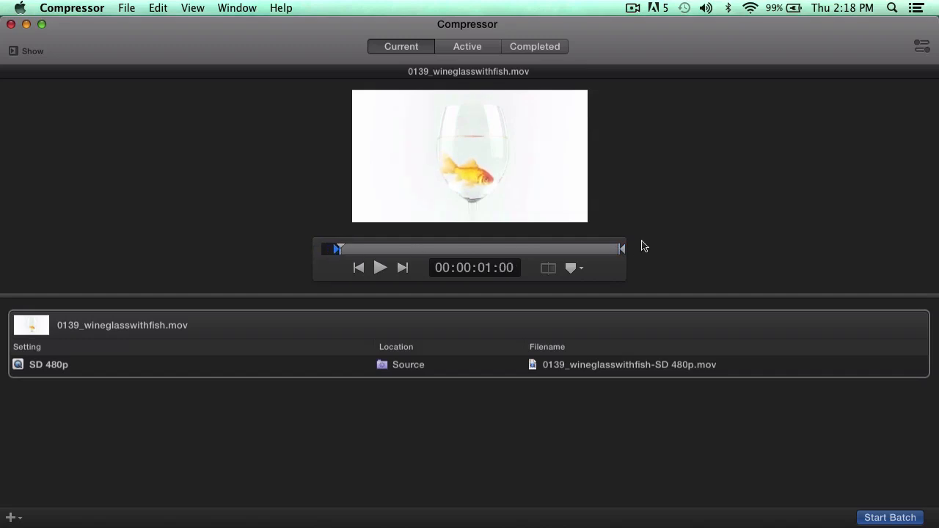
{"action": "left_click_drag", "start_coordinate": [622, 252], "coordinate": [435, 256]}
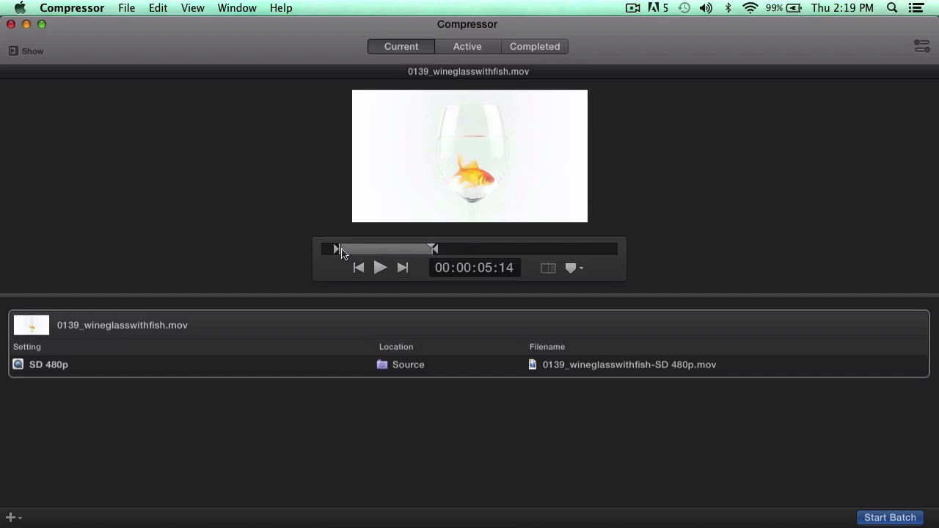
Place markers on the wineglass clip at 00:00:03:01 and 00:00:04:07, and remove all markers from it
{"action": "left_click", "coordinate": [573, 269]}
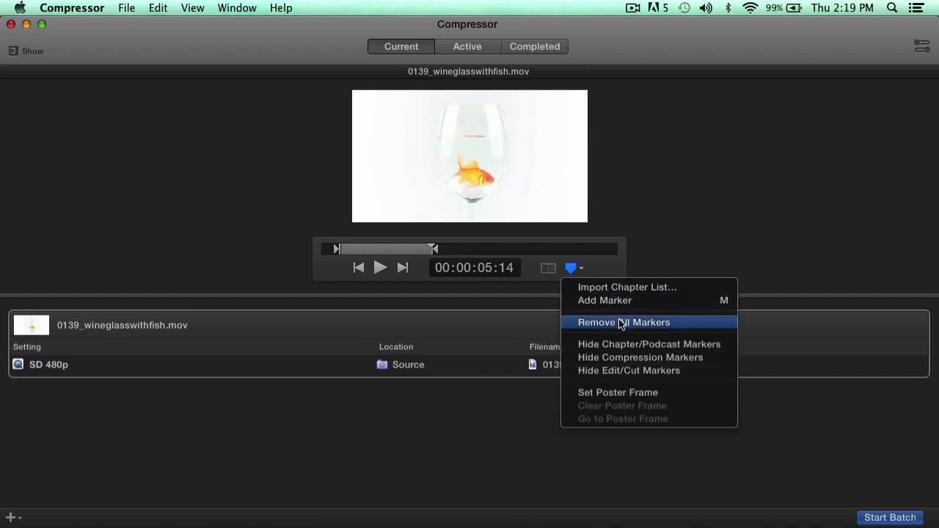
{"action": "left_click", "coordinate": [627, 324]}
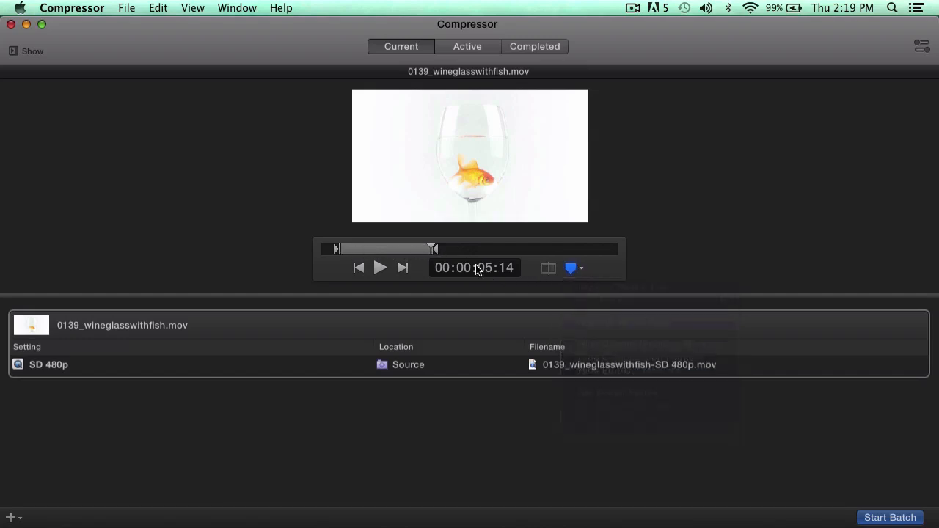
{"action": "left_click", "coordinate": [381, 253]}
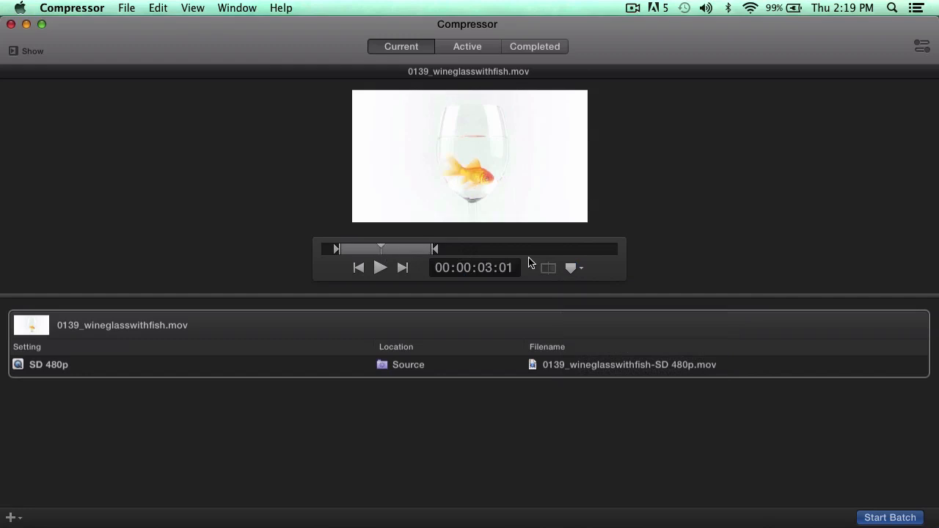
{"action": "left_click", "coordinate": [571, 268]}
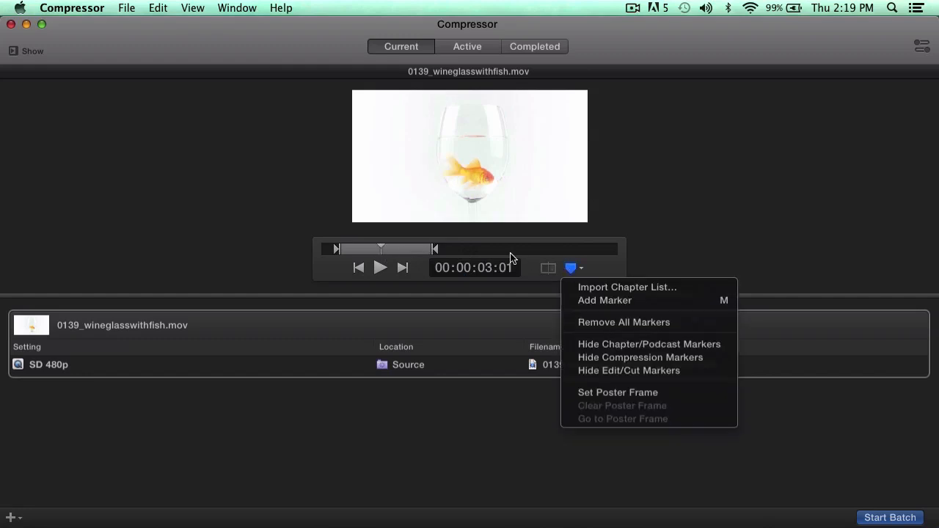
{"action": "left_click", "coordinate": [604, 301]}
{"action": "left_click", "coordinate": [405, 250]}
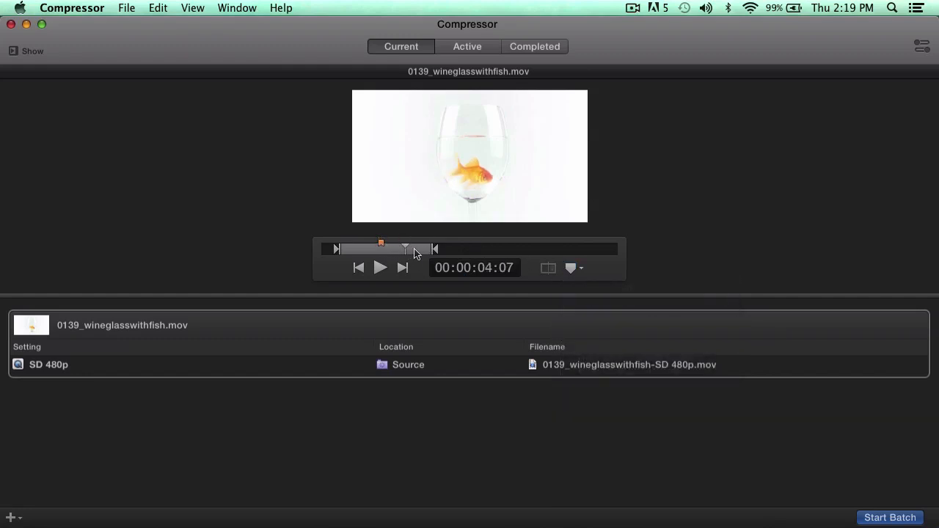
{"action": "left_click", "coordinate": [572, 269]}
{"action": "left_click", "coordinate": [587, 300]}
{"action": "left_click", "coordinate": [571, 271]}
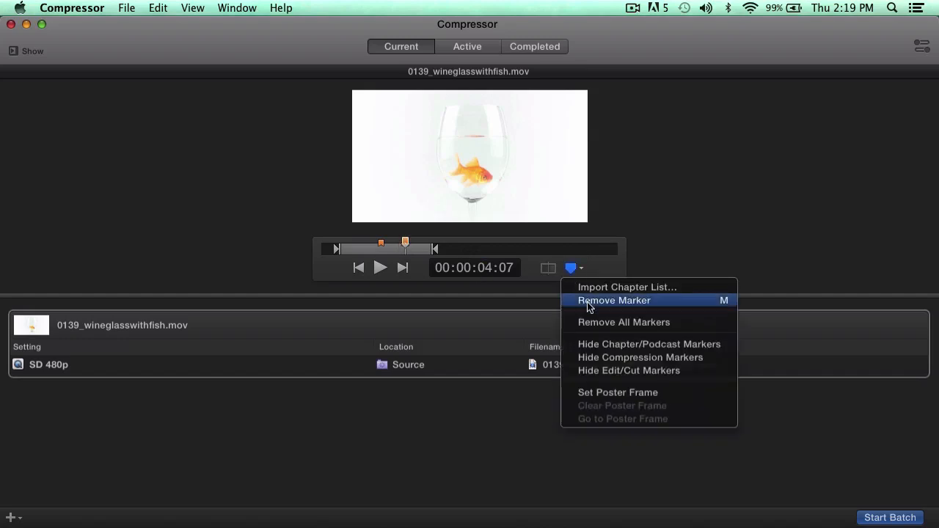
{"action": "left_click", "coordinate": [608, 323]}
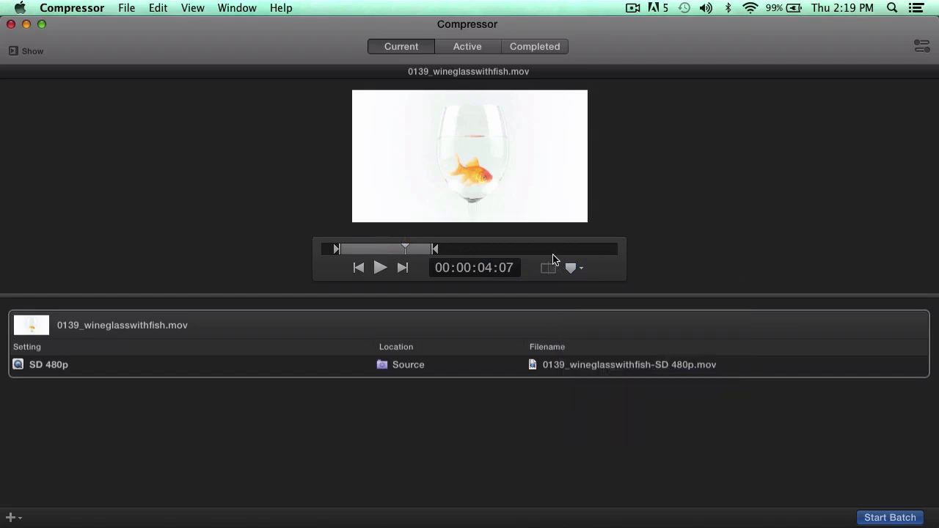
Try out a poster frame set at 00:00:04:07 and shifted to 00:00:03:19, and clear it
{"action": "left_click", "coordinate": [571, 269]}
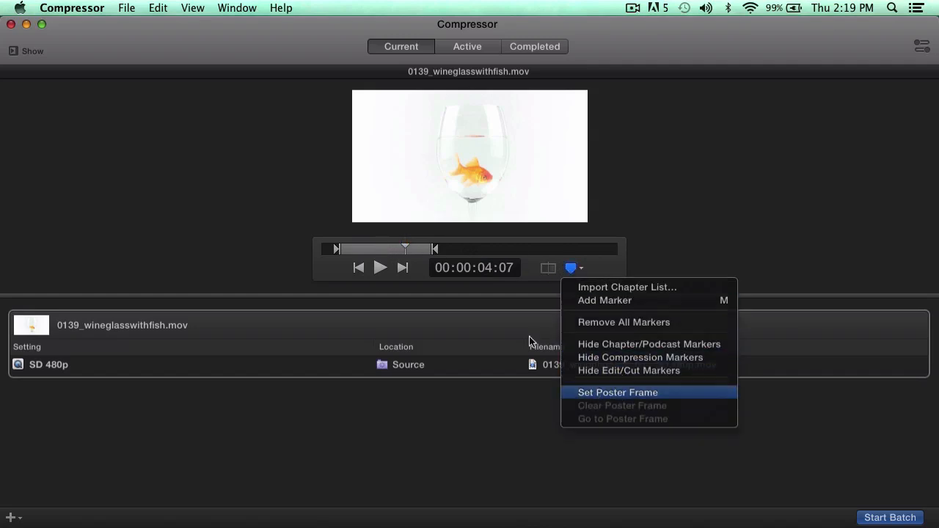
{"action": "left_click", "coordinate": [611, 393]}
{"action": "mouse_move", "coordinate": [405, 246]}
{"action": "left_mouse_down"}
{"action": "mouse_move", "coordinate": [388, 246]}
{"action": "mouse_move", "coordinate": [395, 248]}
{"action": "left_mouse_up"}
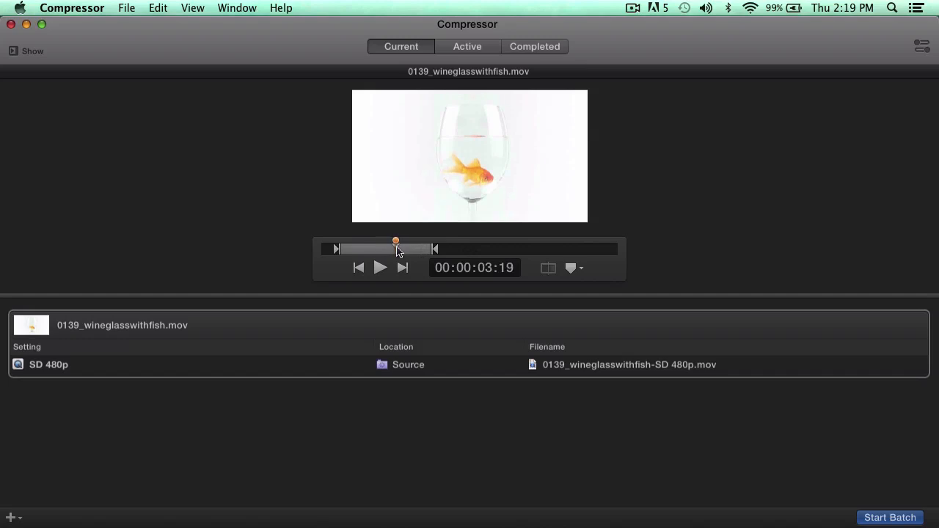
{"action": "left_click", "coordinate": [574, 268]}
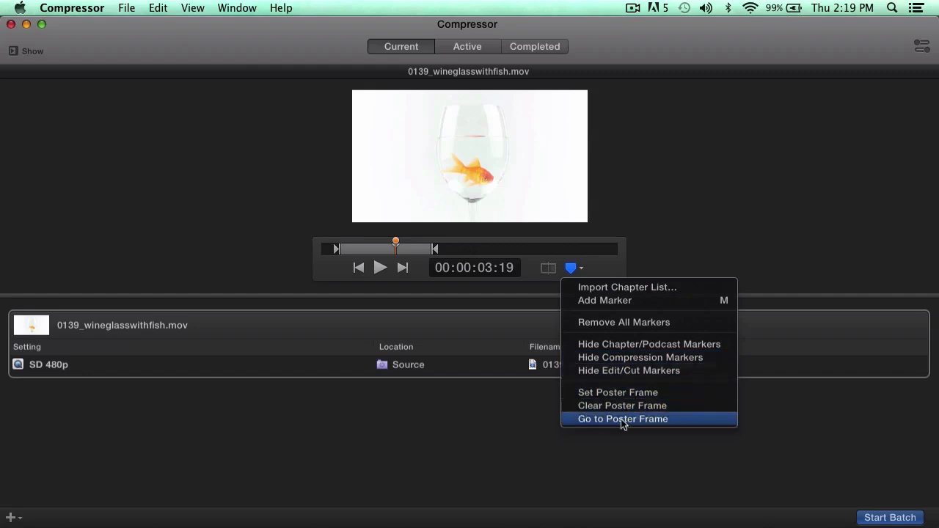
{"action": "left_click", "coordinate": [534, 292]}
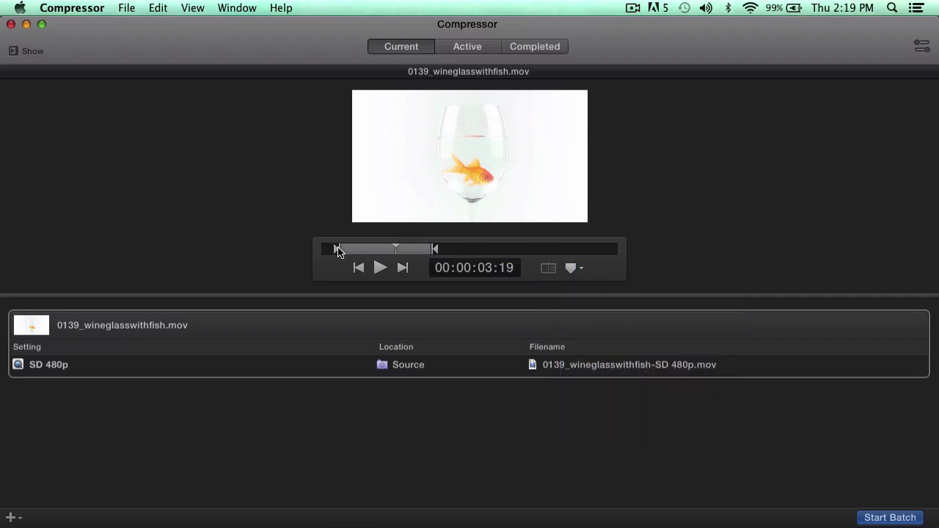
Restore the in and out points to the clip's beginning and end, and briefly play and pause the clip
{"action": "left_click_drag", "start_coordinate": [336, 249], "coordinate": [321, 249]}
{"action": "left_click_drag", "start_coordinate": [523, 249], "coordinate": [636, 252]}
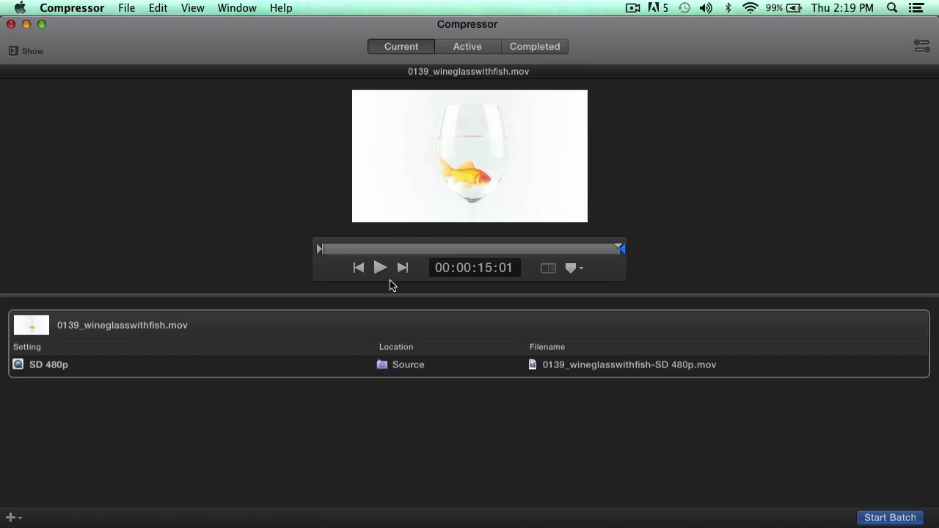
{"action": "left_click", "coordinate": [379, 269]}
{"action": "left_click", "coordinate": [380, 268]}
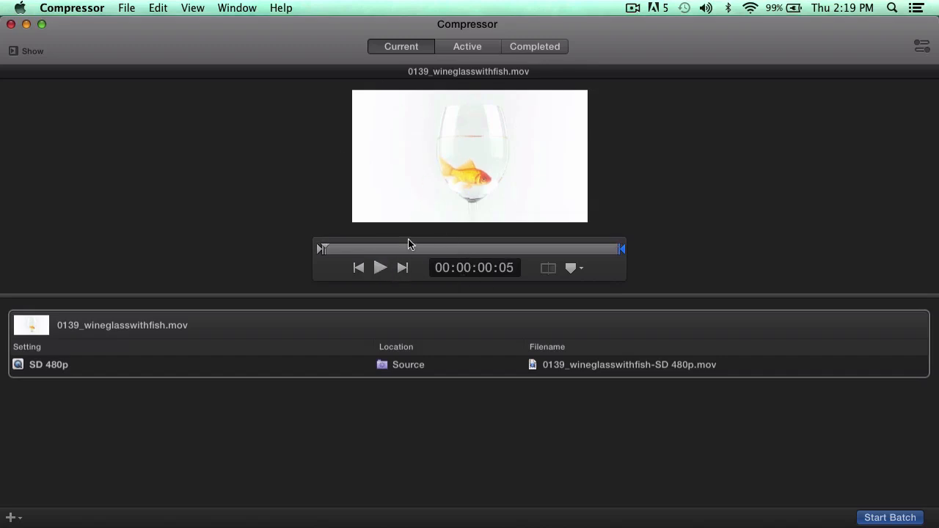